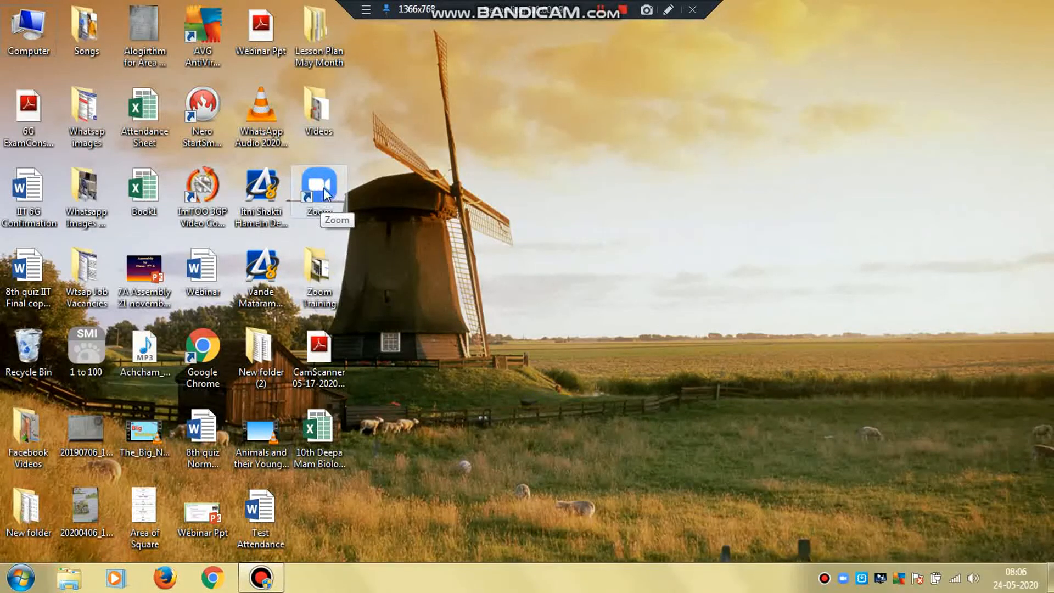
- Launch Zoom from the desktop and open the Personal Meeting ID settings from the new meeting options
double_click(325, 193)
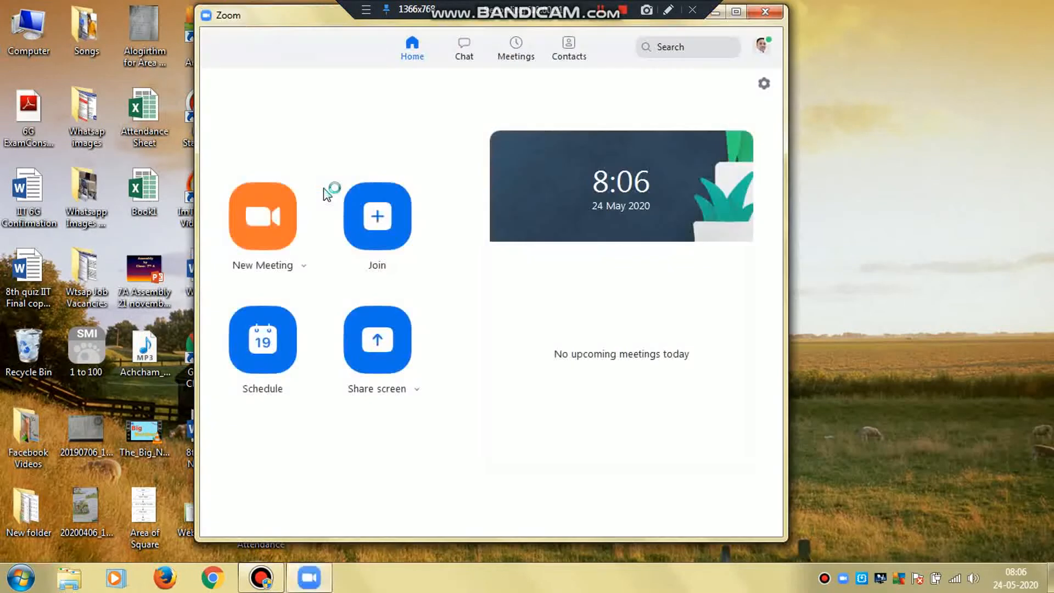
left_click_drag(277, 41, 346, 50)
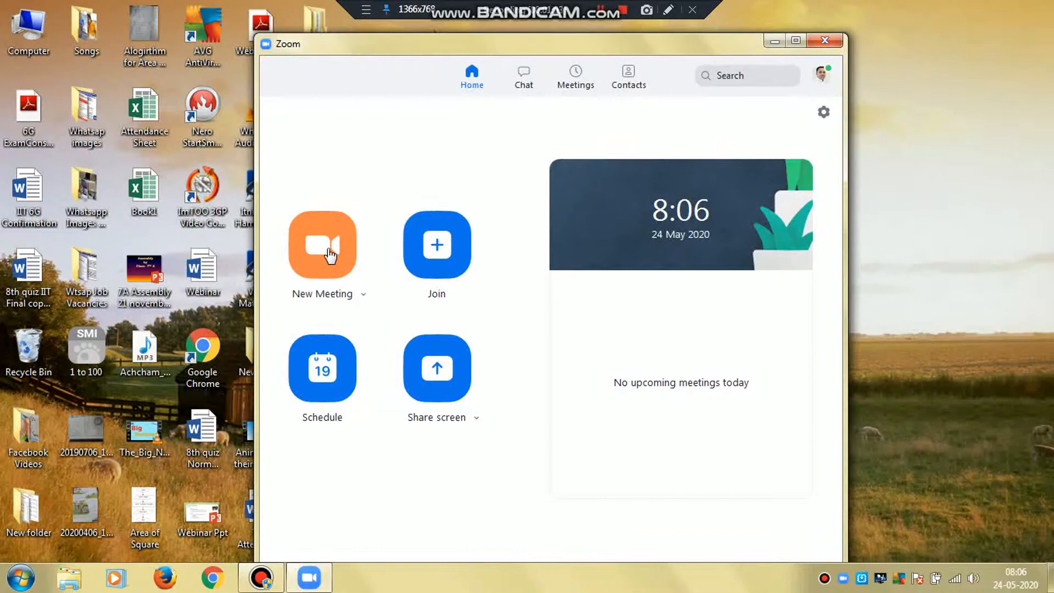
left_click(363, 299)
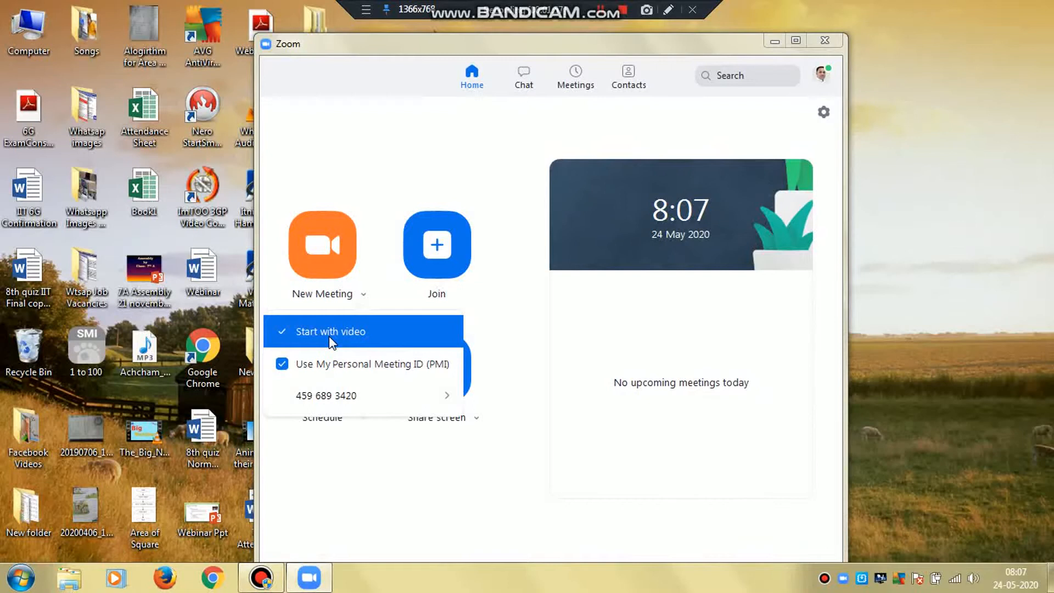
mouse_move(327, 393)
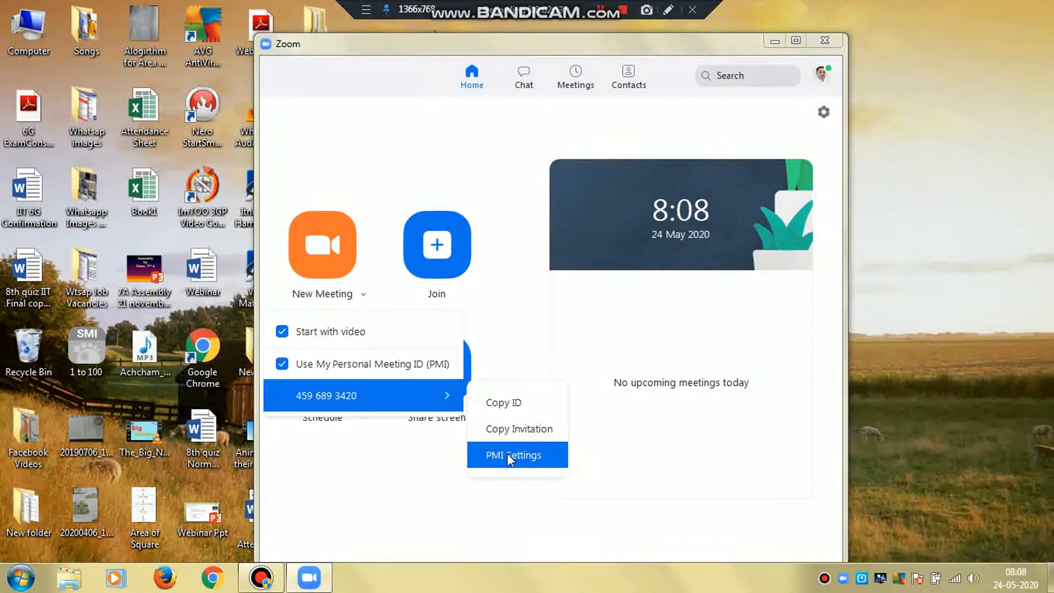
left_click(510, 455)
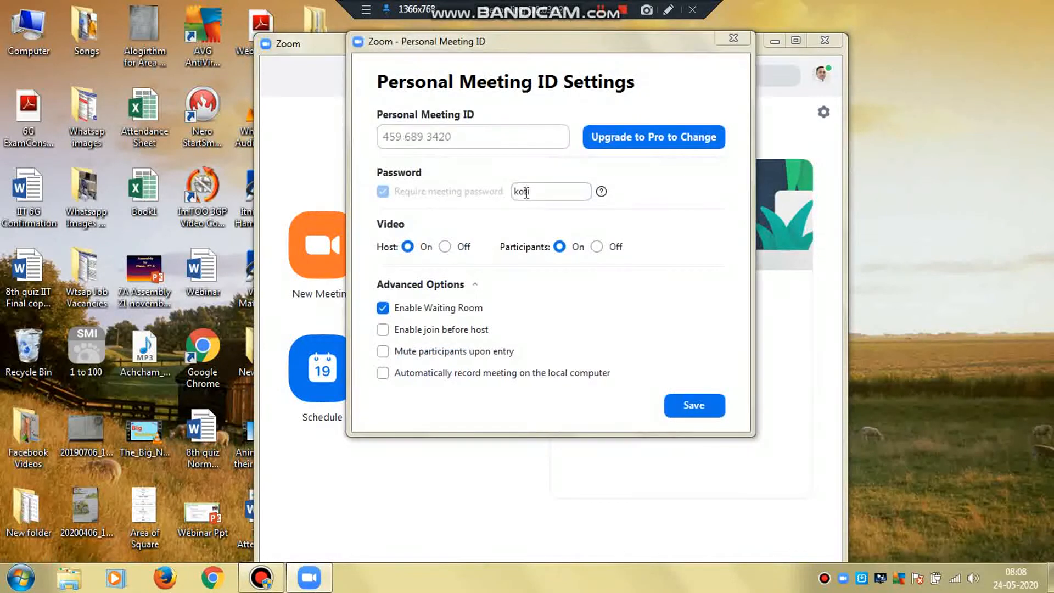
- Check the meeting password field and save the Personal Meeting ID settings
double_click(543, 191)
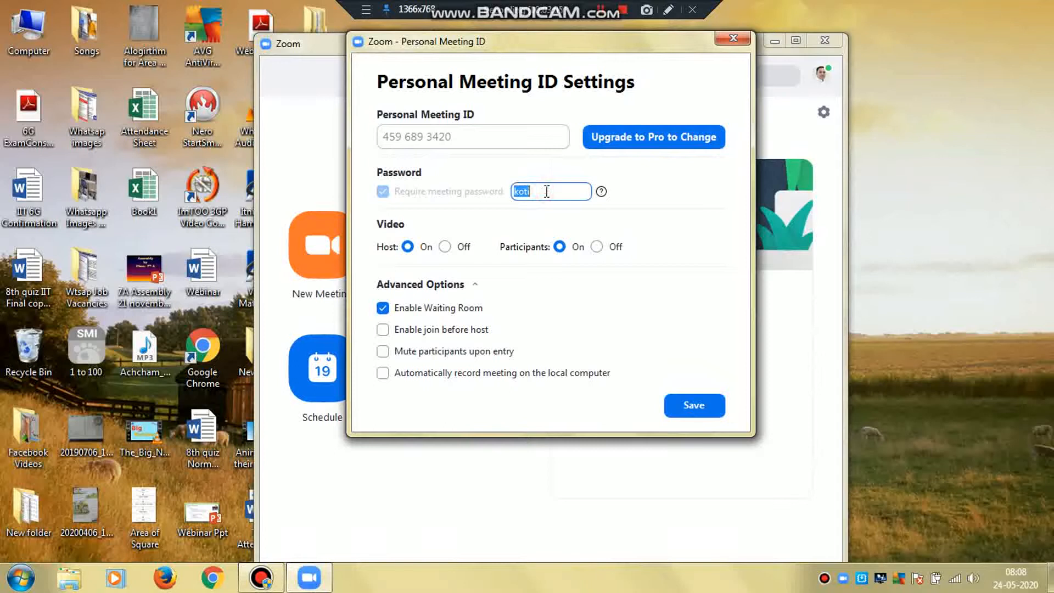
left_click(546, 191)
left_click(690, 409)
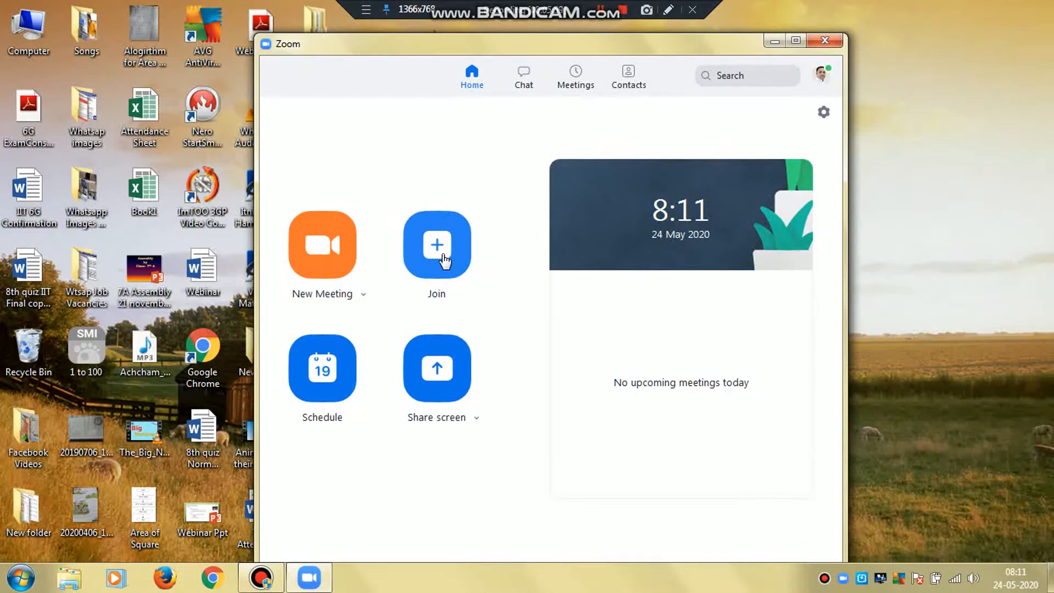
- Open the meeting scheduler and examine its topic, start date and start time options
left_click(330, 391)
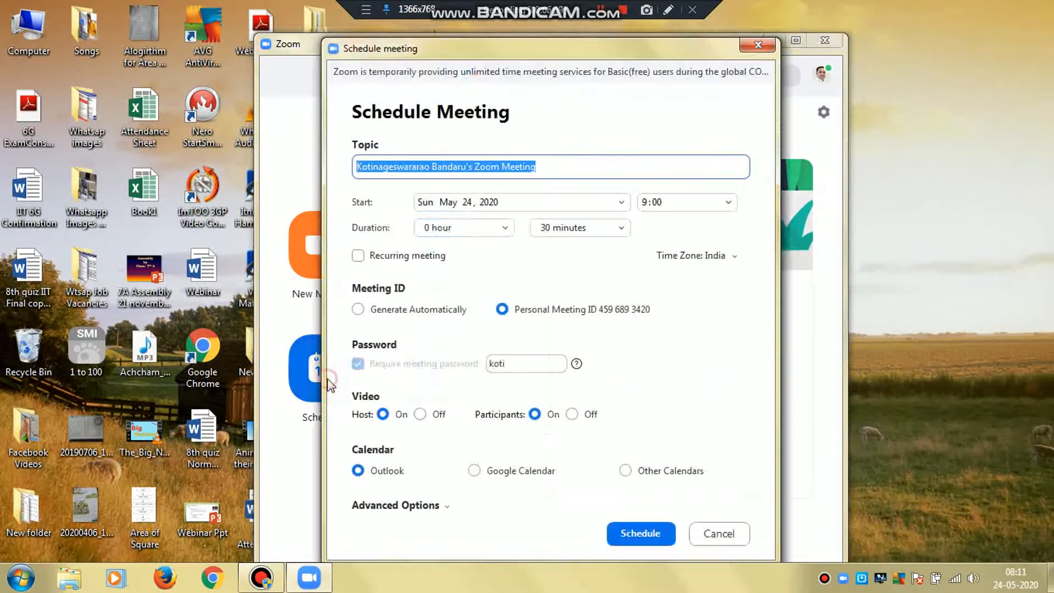
left_click(553, 165)
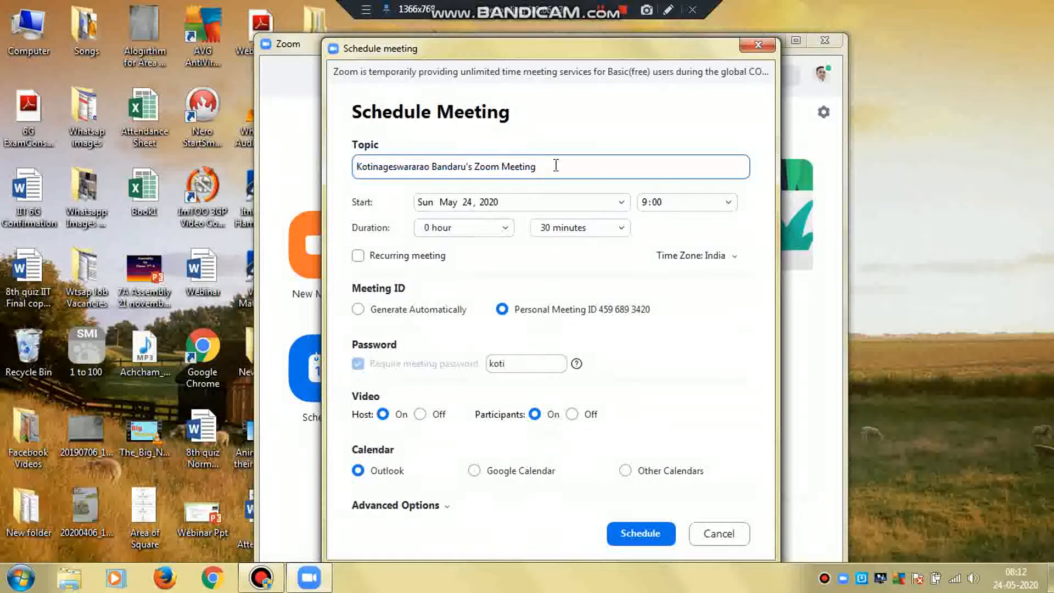
left_click(620, 203)
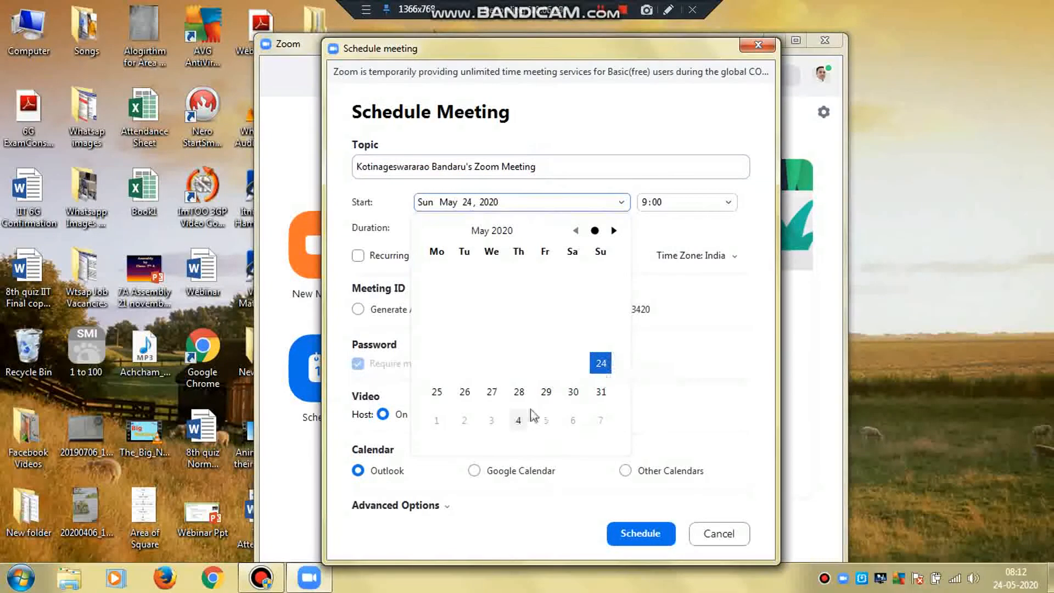
left_click(722, 203)
left_click(727, 204)
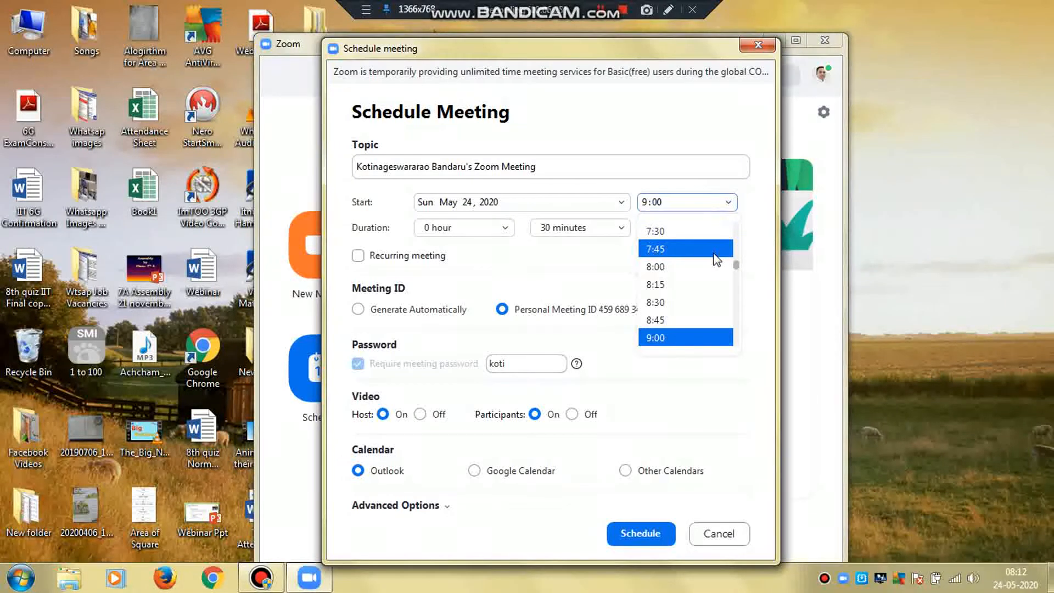
- Examine the scheduler's duration, time zone and password options, and close it without scheduling a meeting
left_click(499, 233)
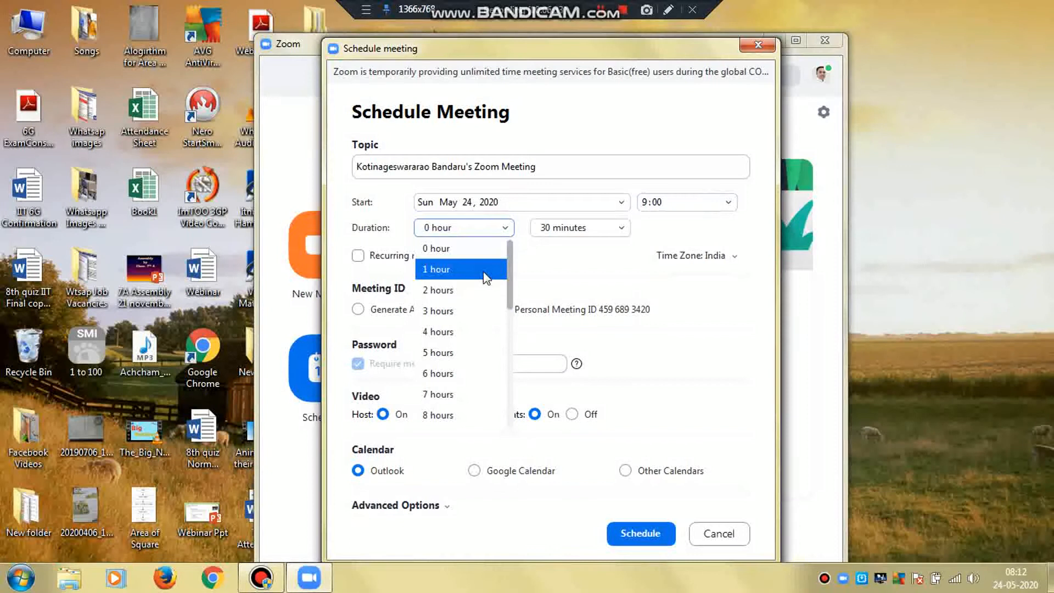
left_click(581, 246)
left_click(583, 231)
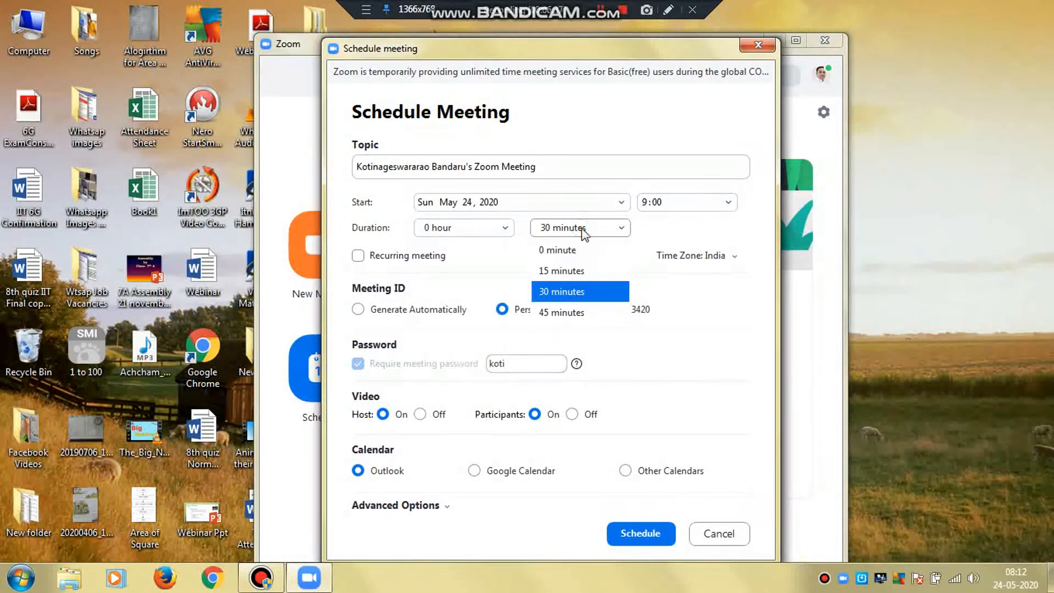
left_click(583, 231)
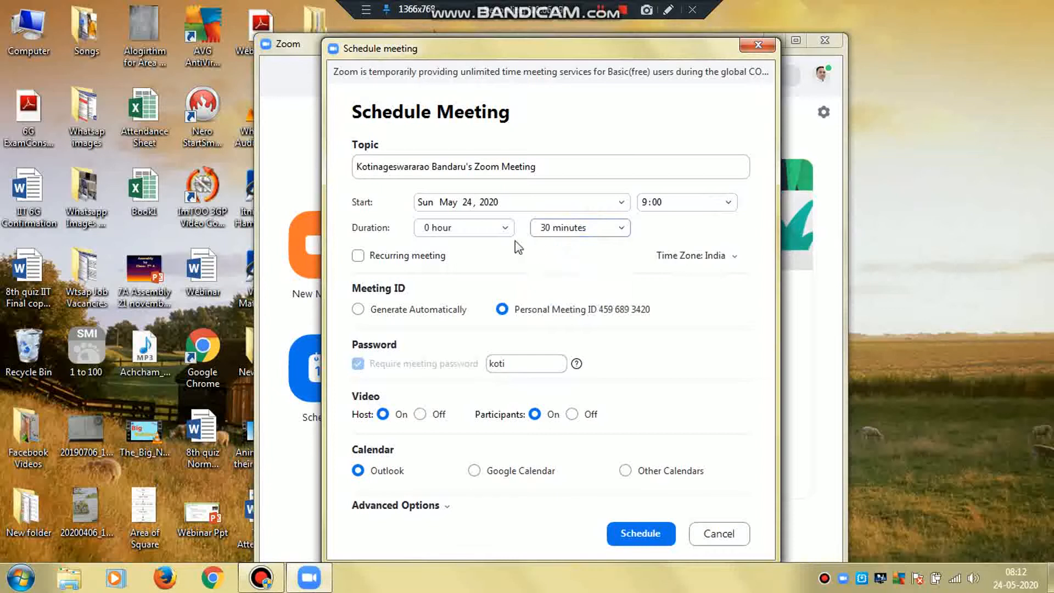
left_click(734, 257)
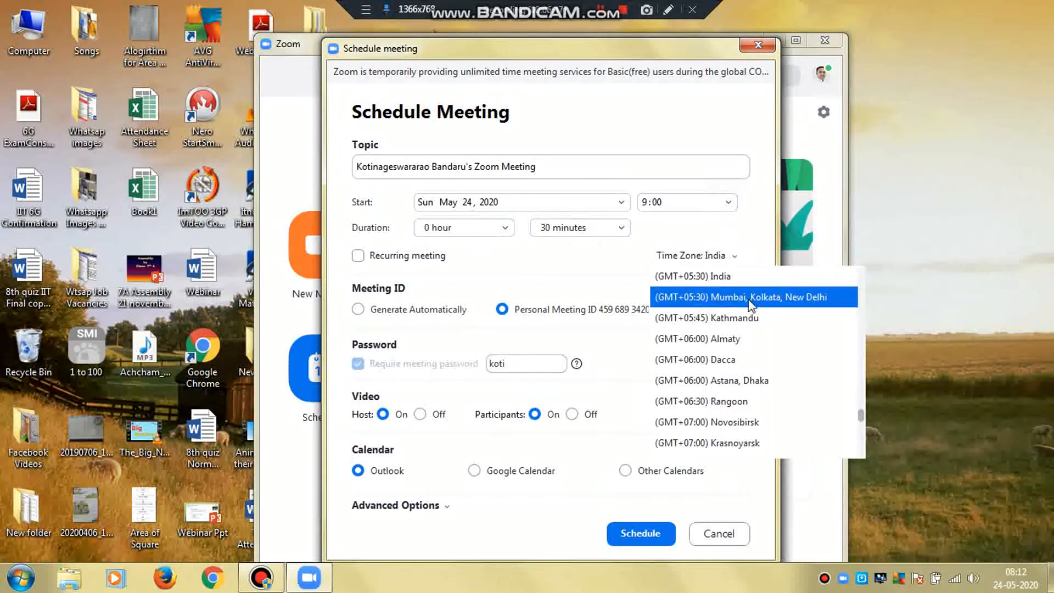
left_click(740, 232)
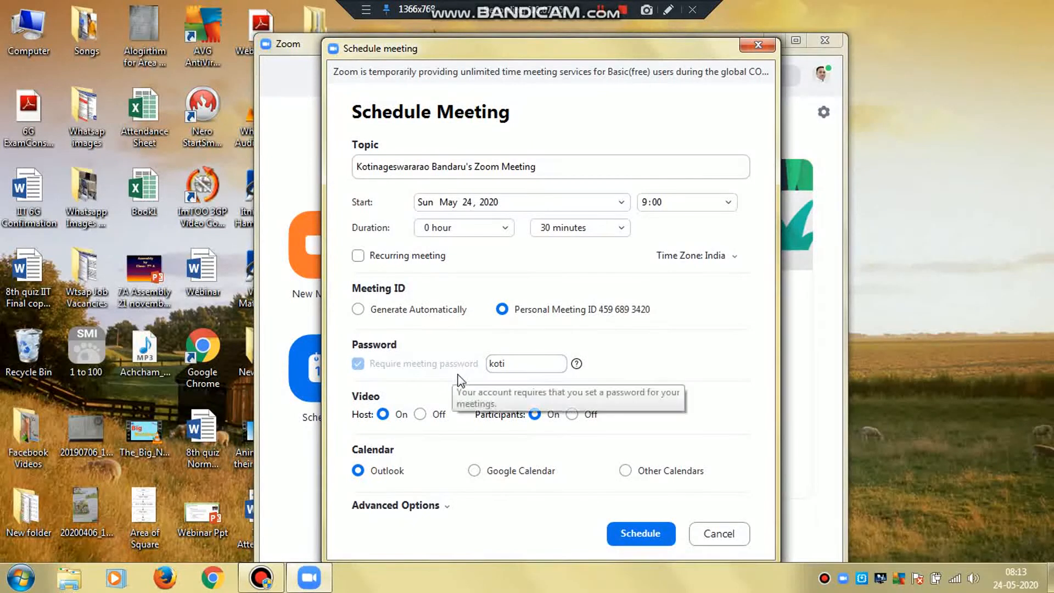
left_click(539, 361)
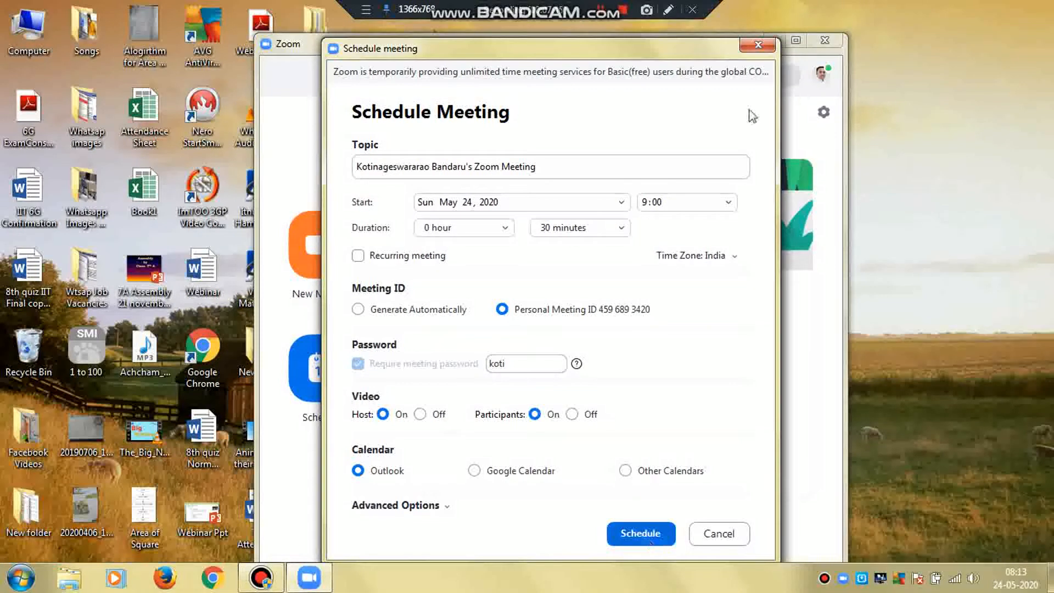
left_click(758, 47)
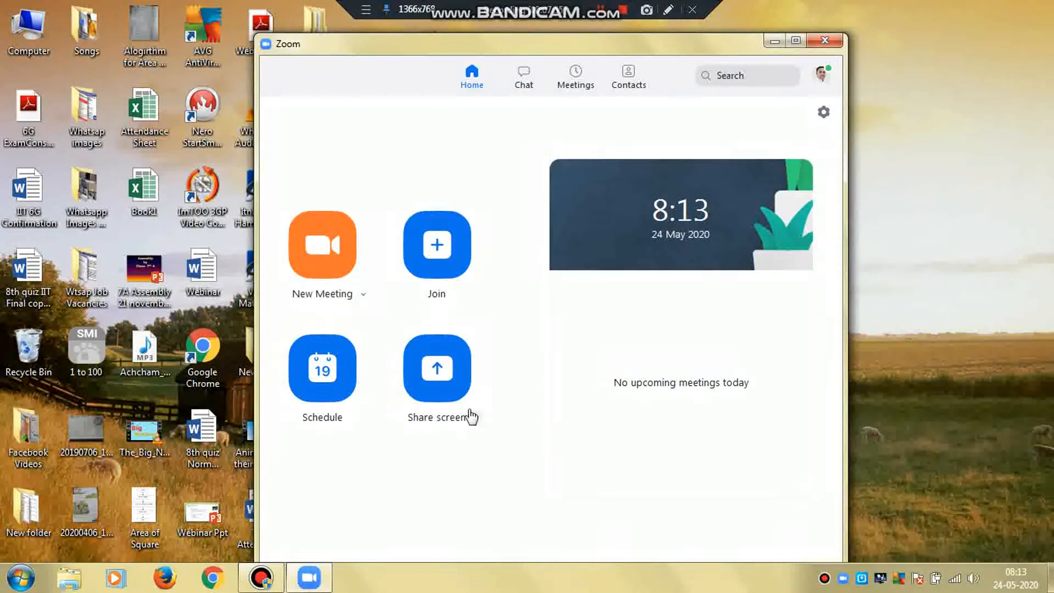
- View the computer sound option for screen sharing and leave it as set
mouse_move(477, 423)
left_click(478, 420)
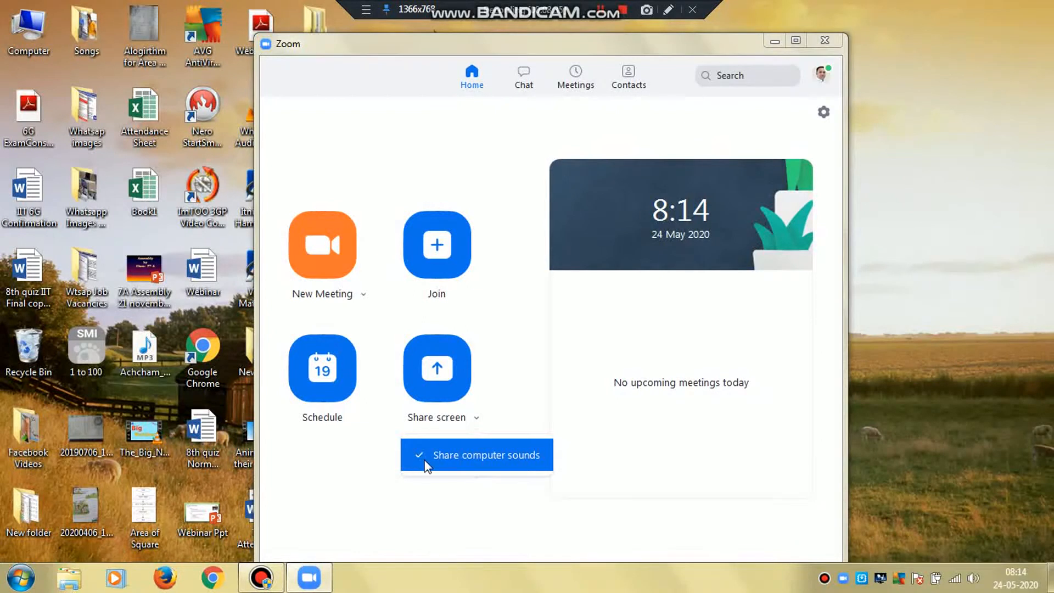
left_click(437, 490)
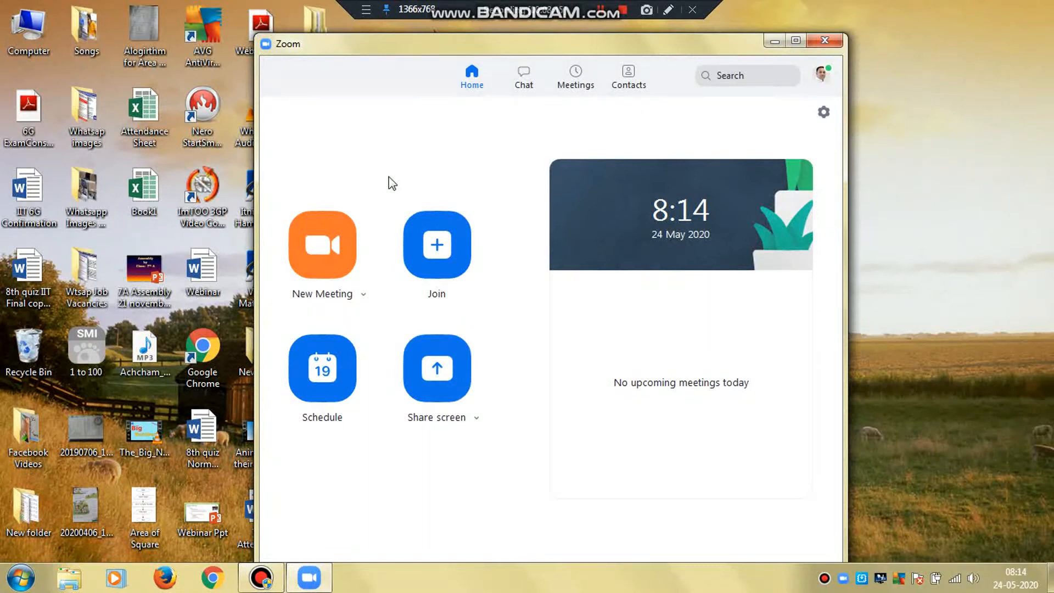
- Show the invitation text of the personal meeting and highlight it from the password line up to the start
left_click(574, 83)
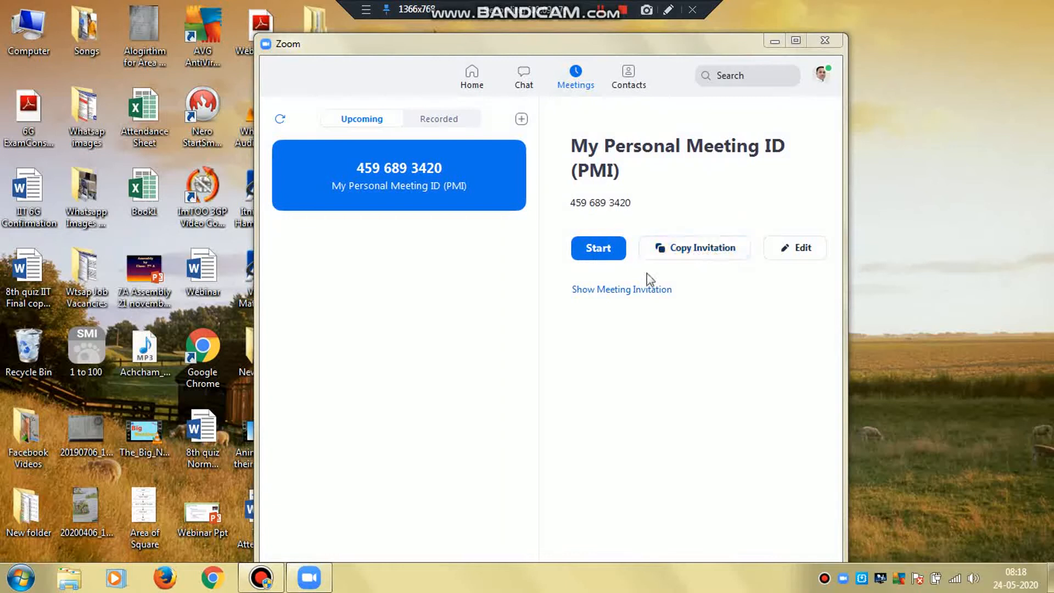
left_click(615, 294)
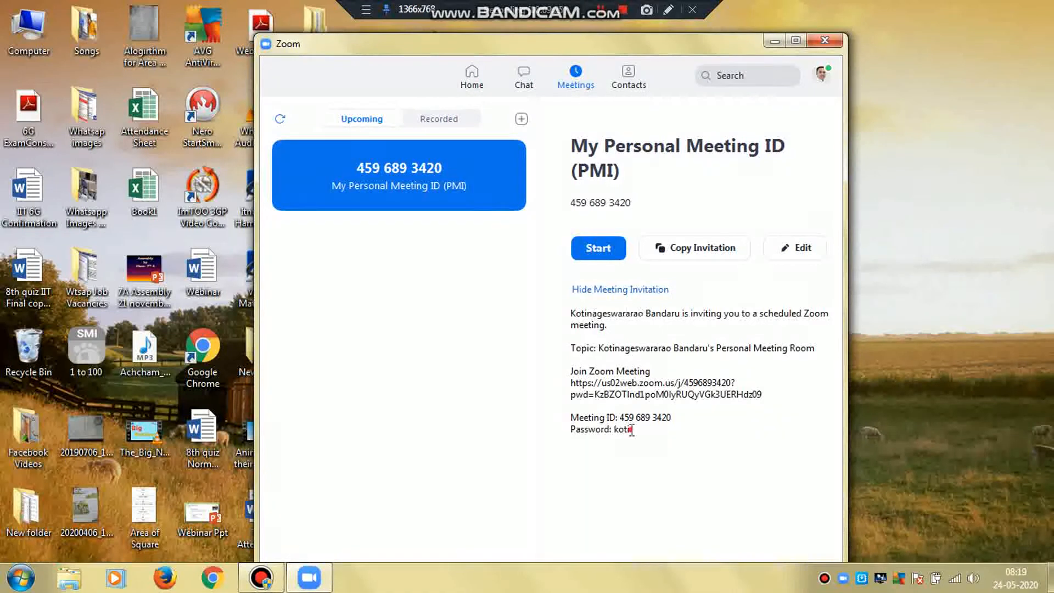
left_click_drag(630, 429, 571, 311)
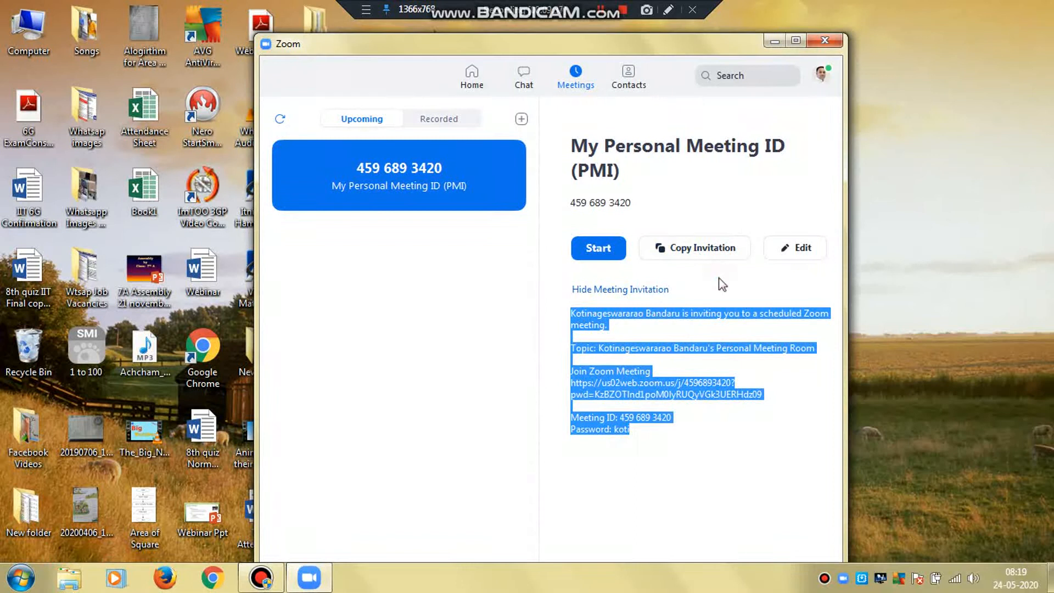
left_click(715, 225)
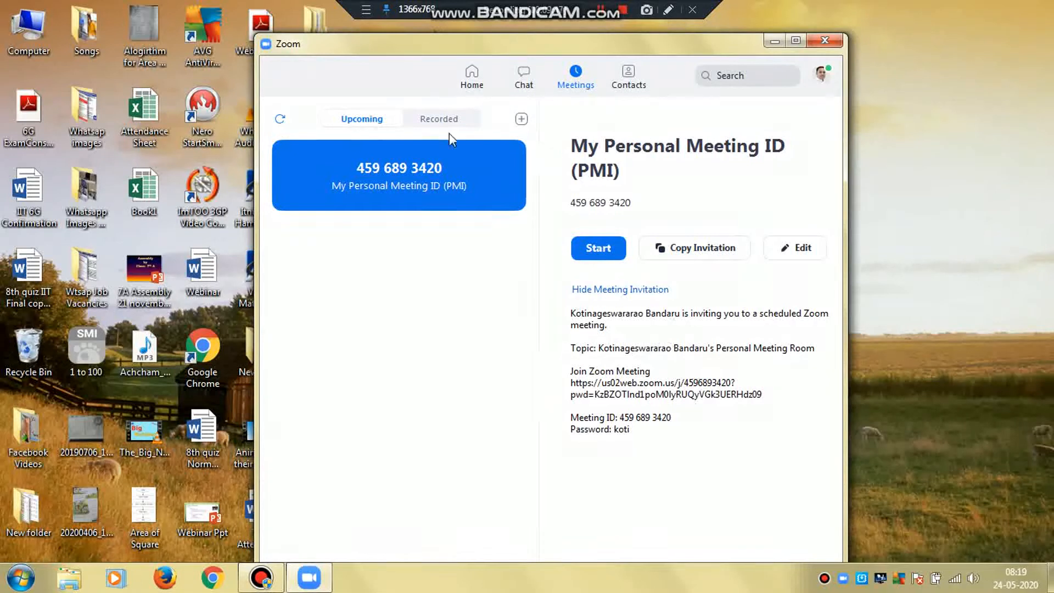
- Browse the list of recorded meetings and return to the upcoming meetings
left_click(439, 120)
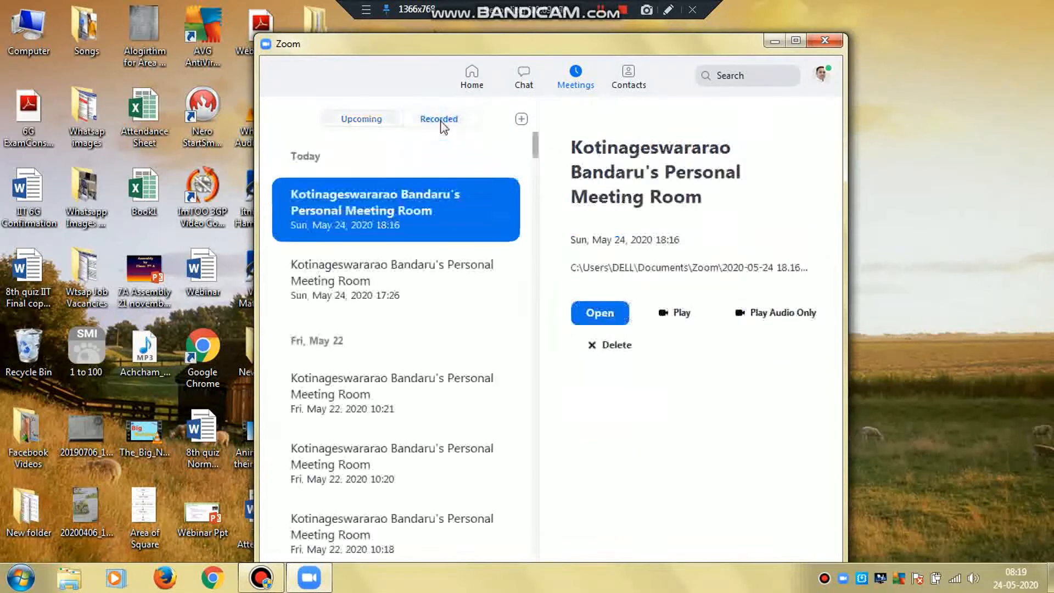
scroll(450, 383, "down", 1)
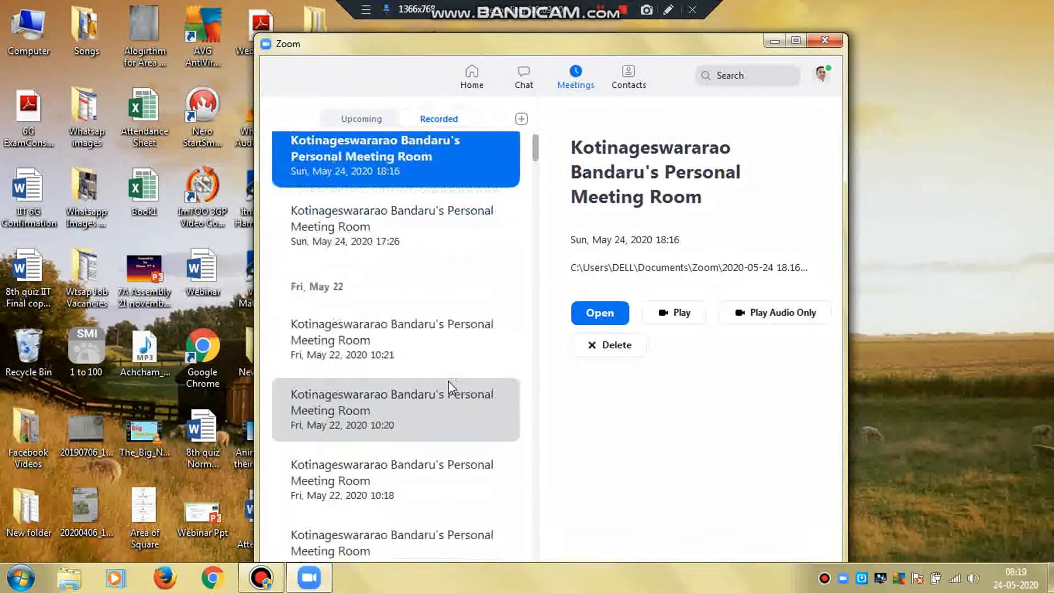
scroll(450, 386, "up", 1)
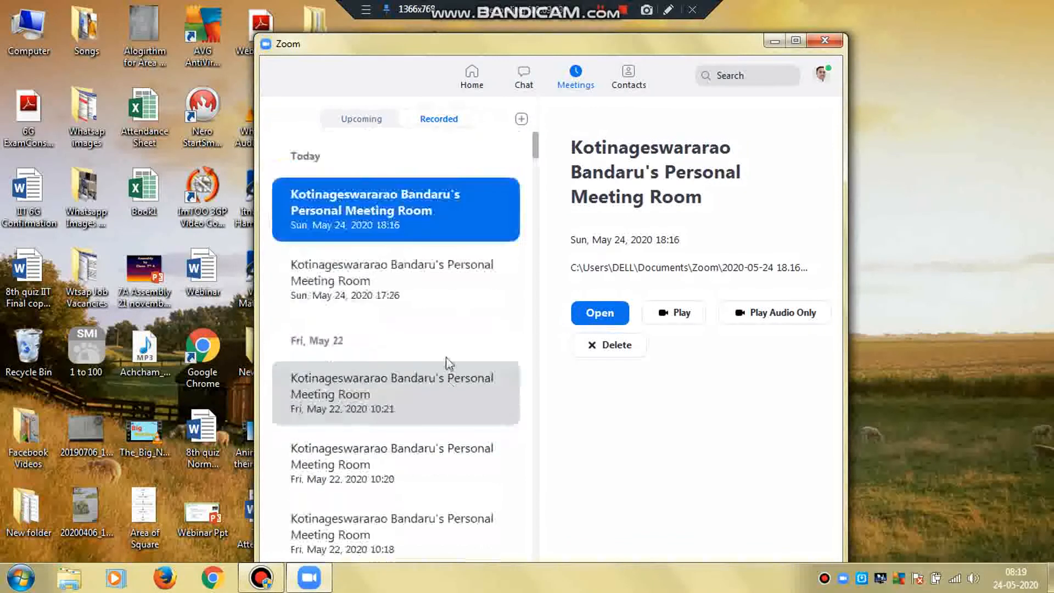
left_click(362, 120)
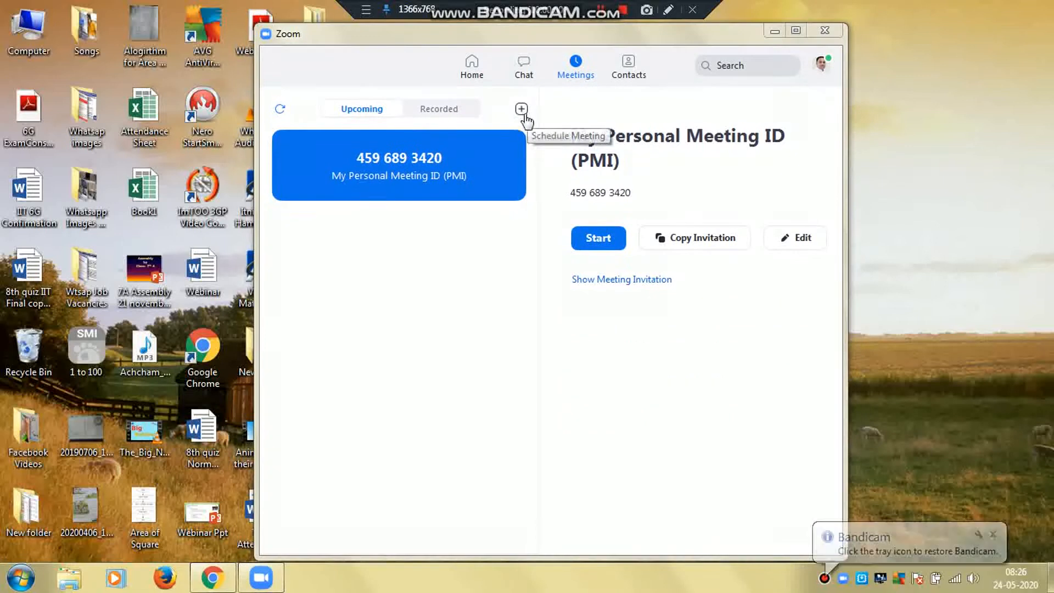
- View the scheduling choices offered in the meetings list, open the Schedule Meeting form and close it without scheduling
left_click(475, 72)
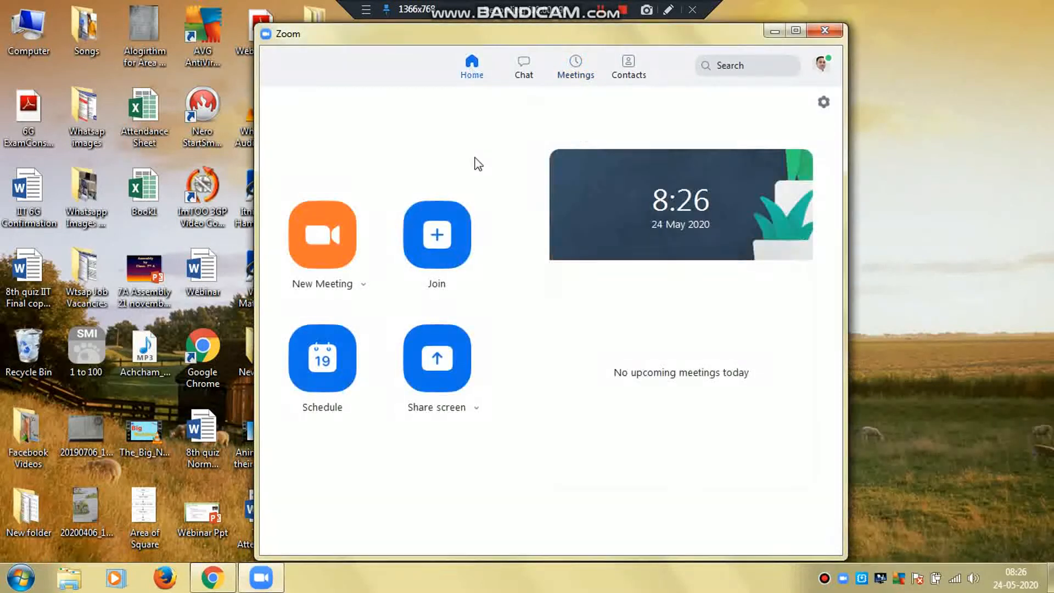
left_click(573, 77)
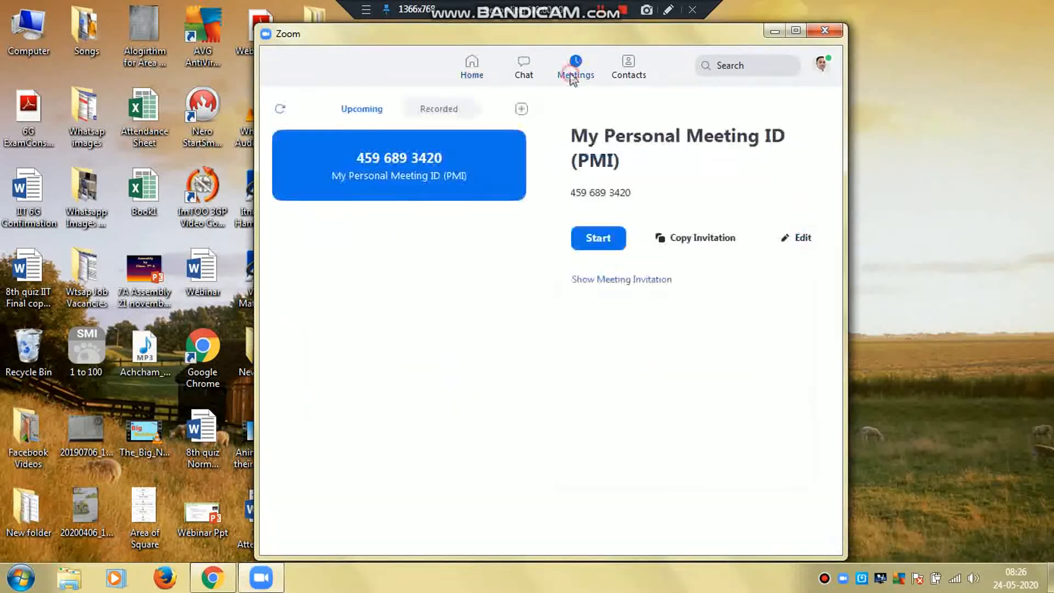
left_click(522, 110)
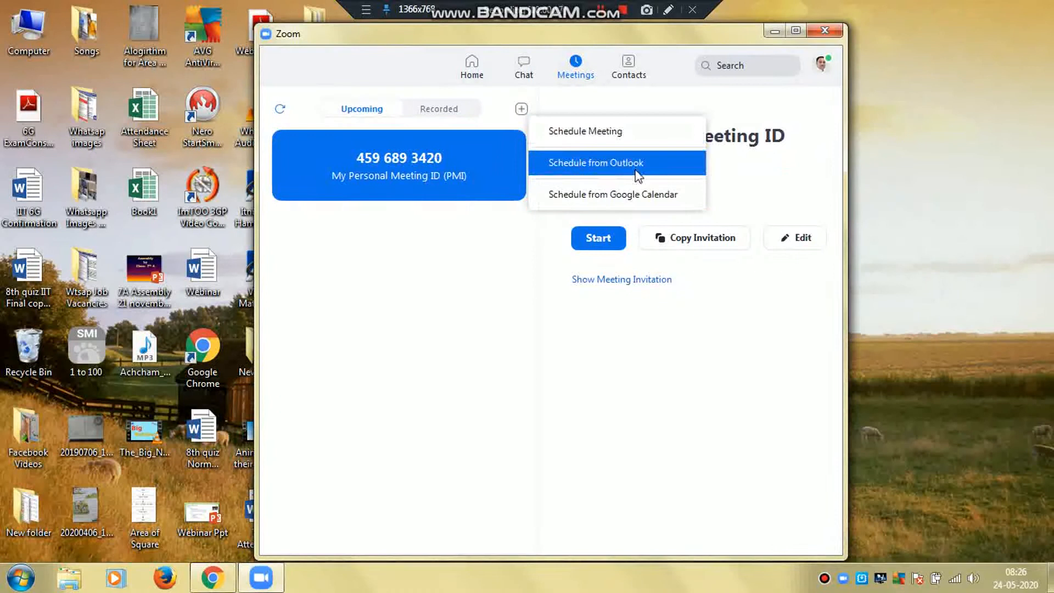
left_click(582, 142)
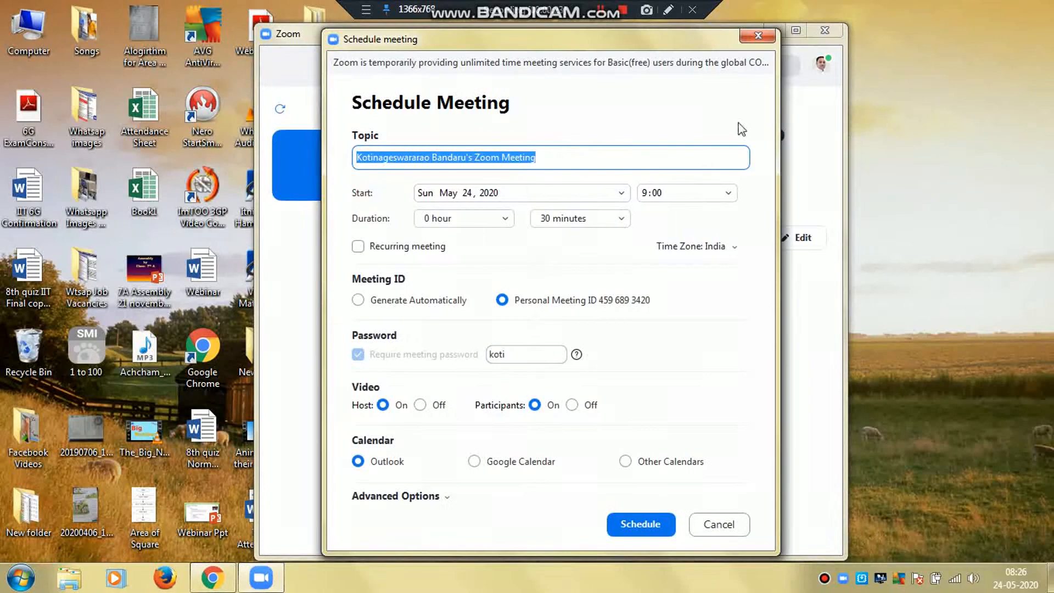
left_click(758, 35)
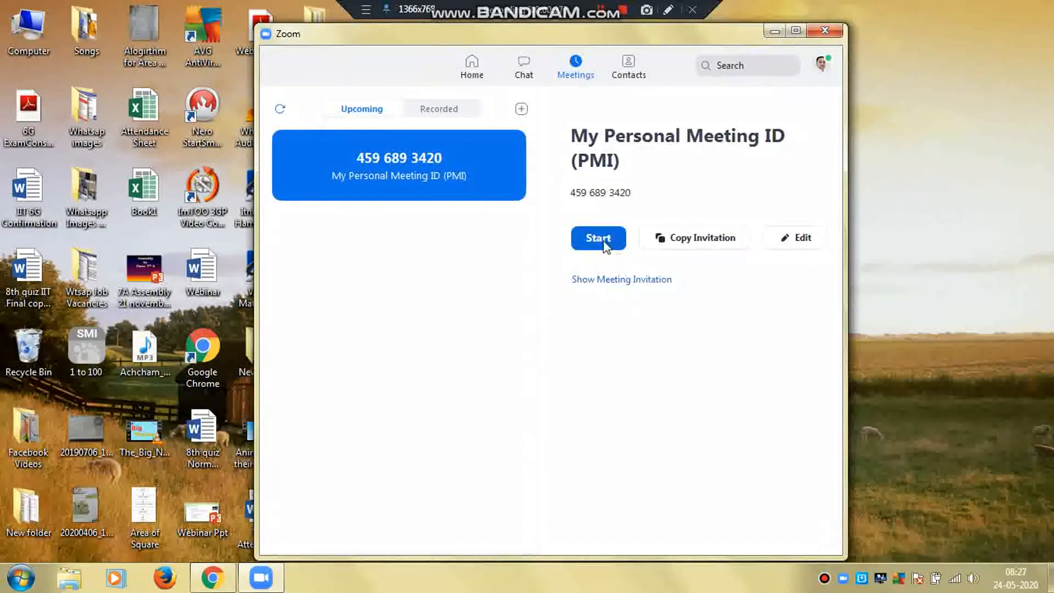
- View the Personal Meeting ID settings, highlight the meeting password and close the settings without saving
left_click(790, 244)
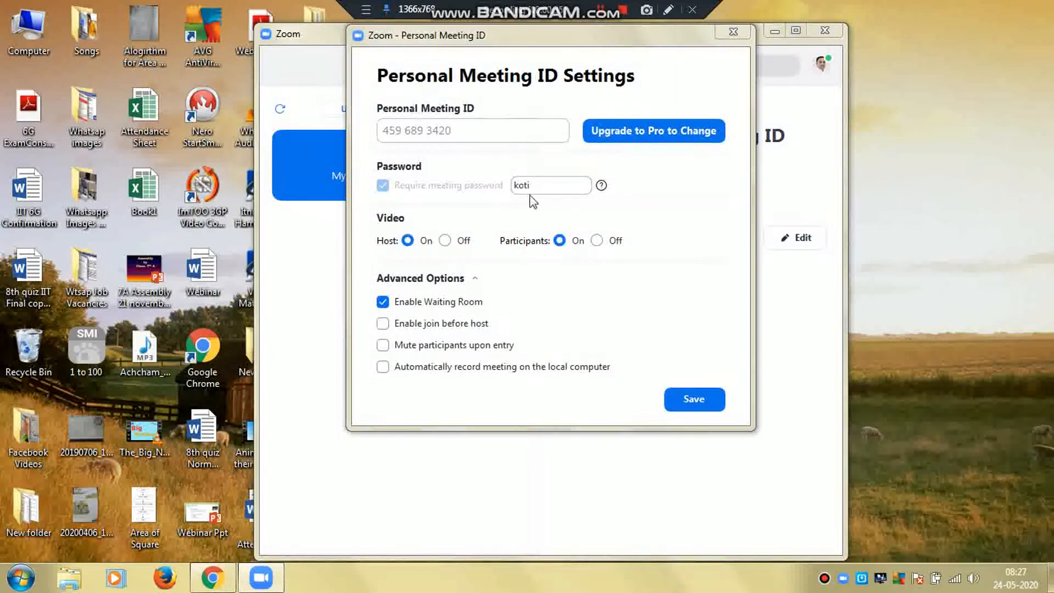
double_click(541, 187)
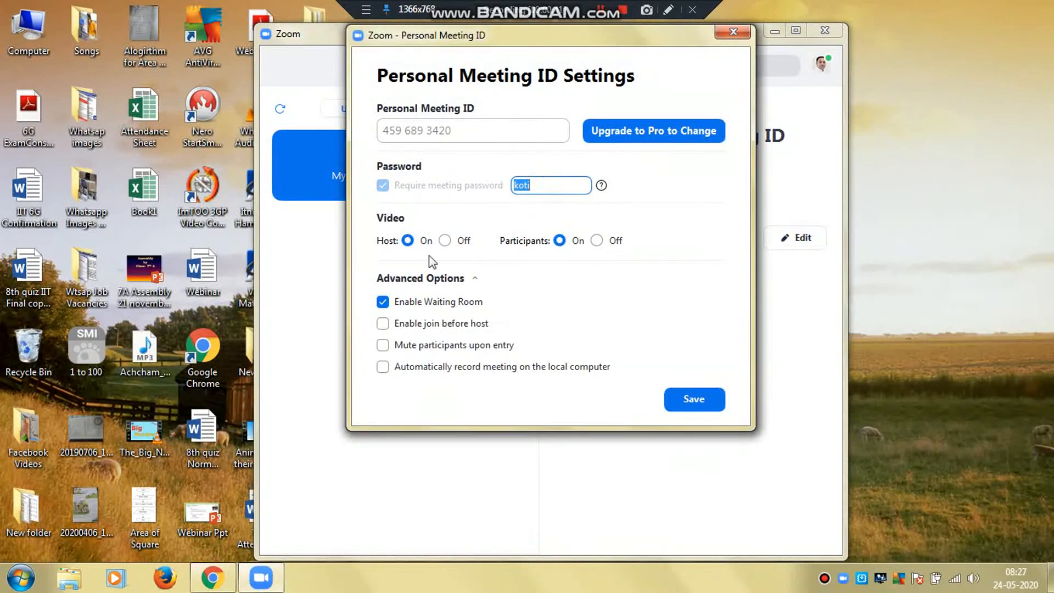
left_click_drag(473, 39, 454, 133)
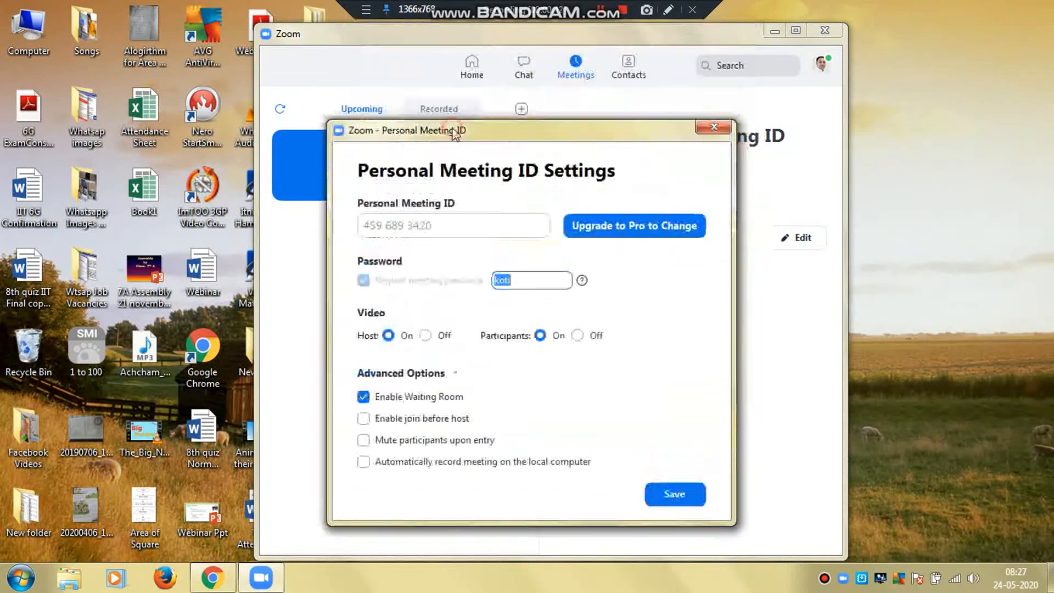
left_click(713, 128)
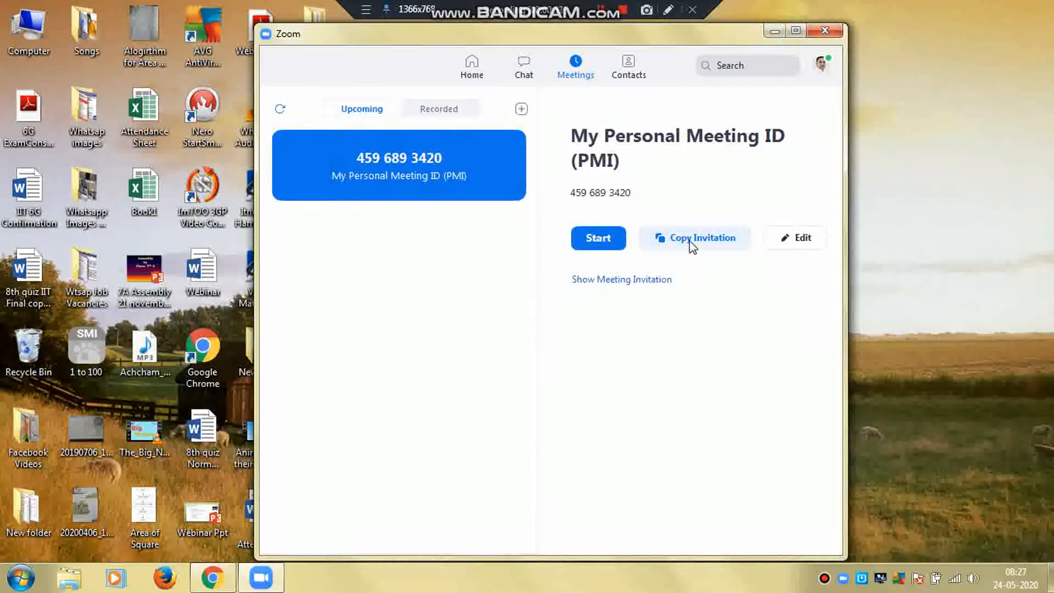
- Start the personal meeting with computer audio and admit the participant from the waiting room
left_click(595, 241)
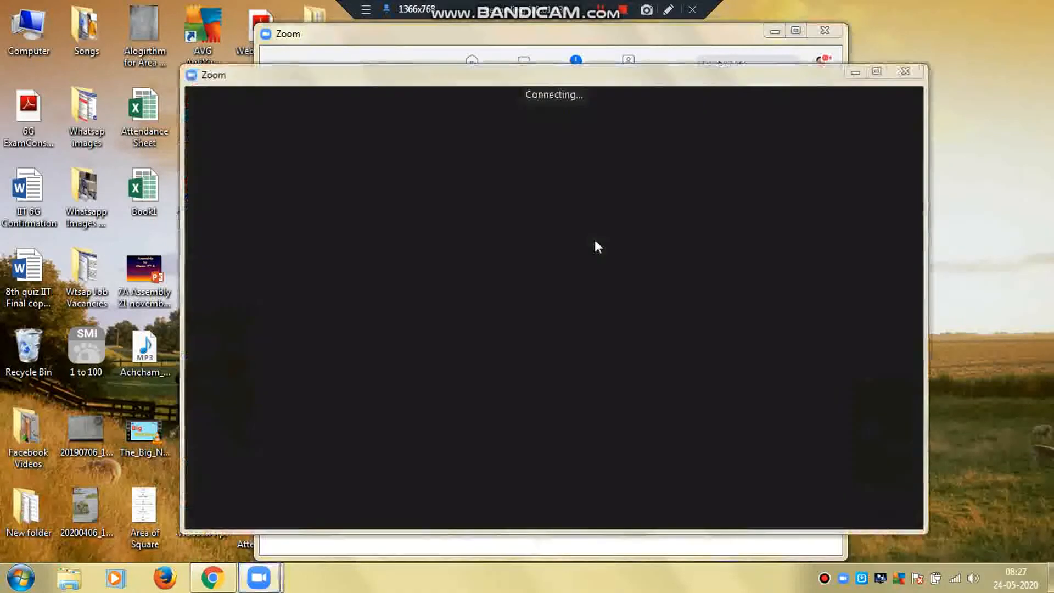
left_click(774, 34)
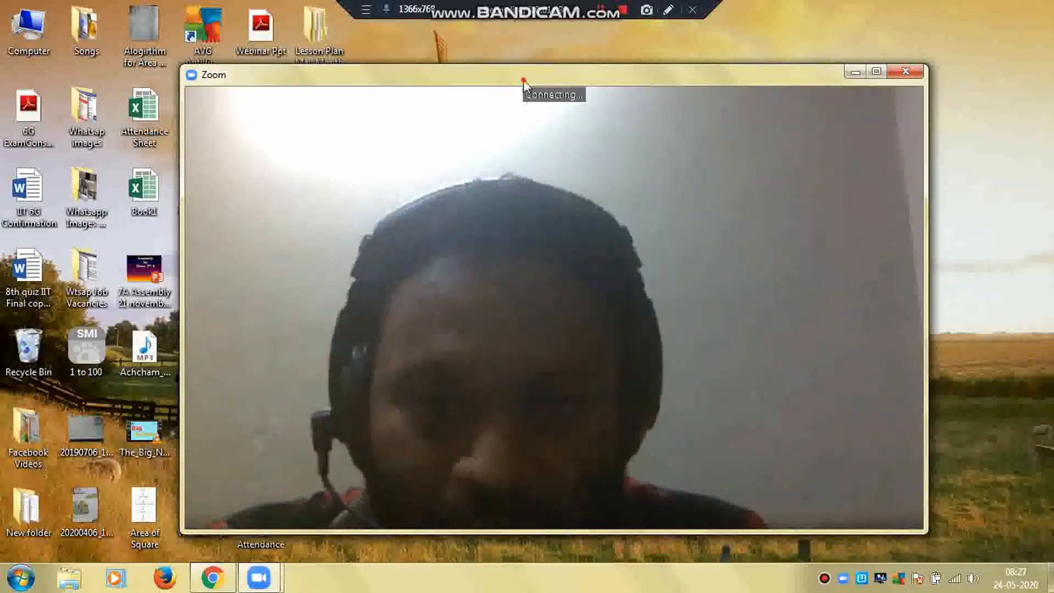
left_click_drag(523, 80, 508, 55)
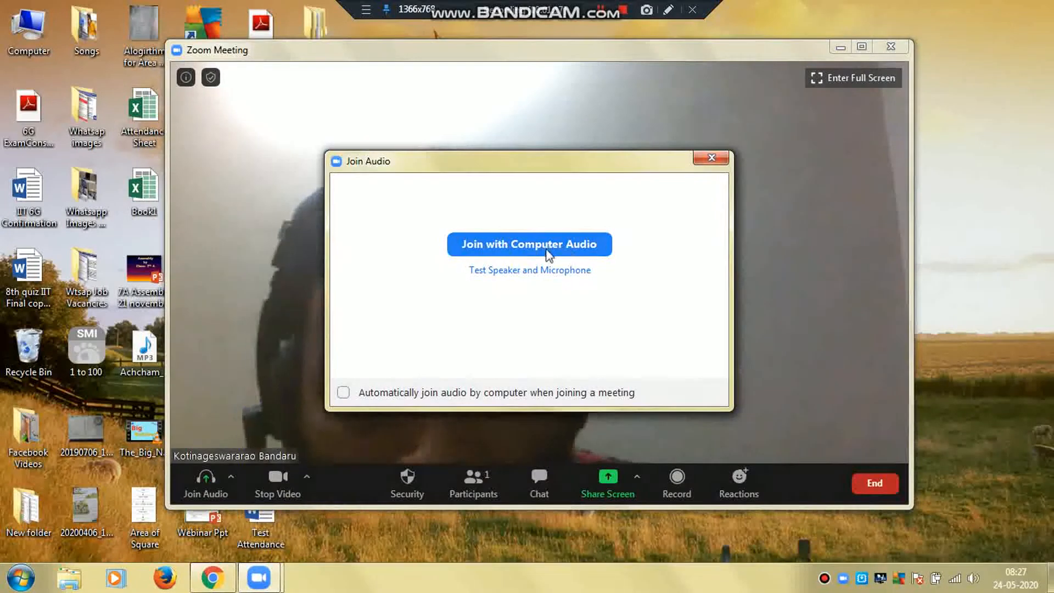
left_click(482, 251)
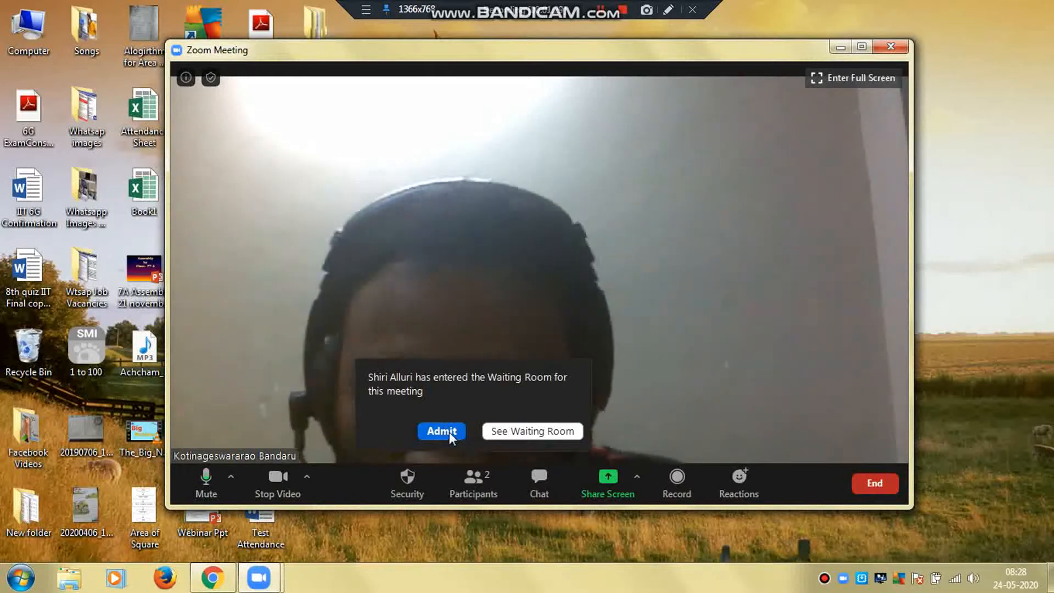
left_click(442, 431)
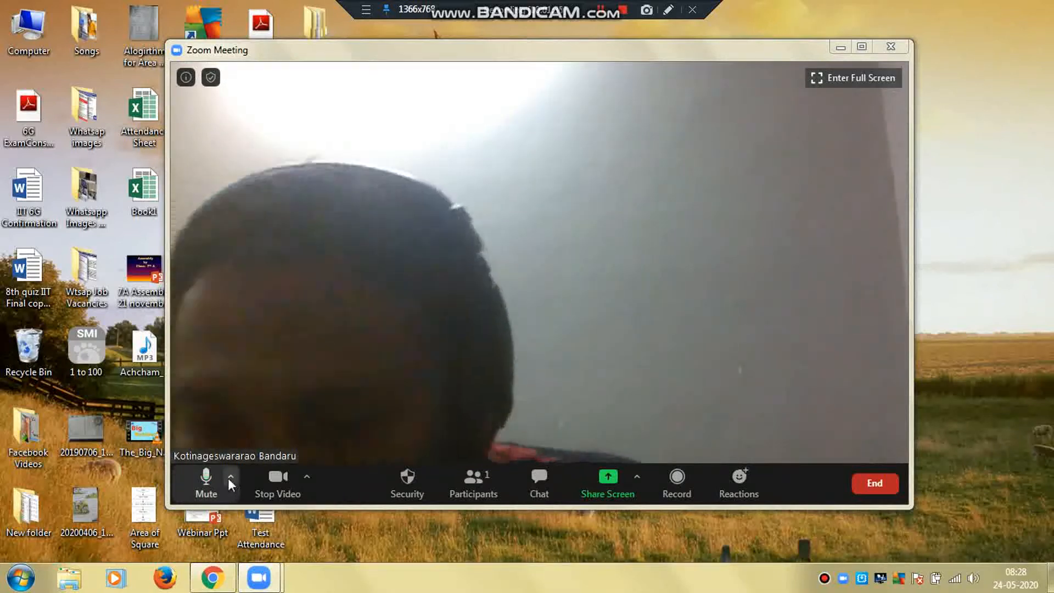
- Test the speaker and microphone, keeping Microphone (High Definition Audio Device) as the input, and finish the test
left_click(230, 478)
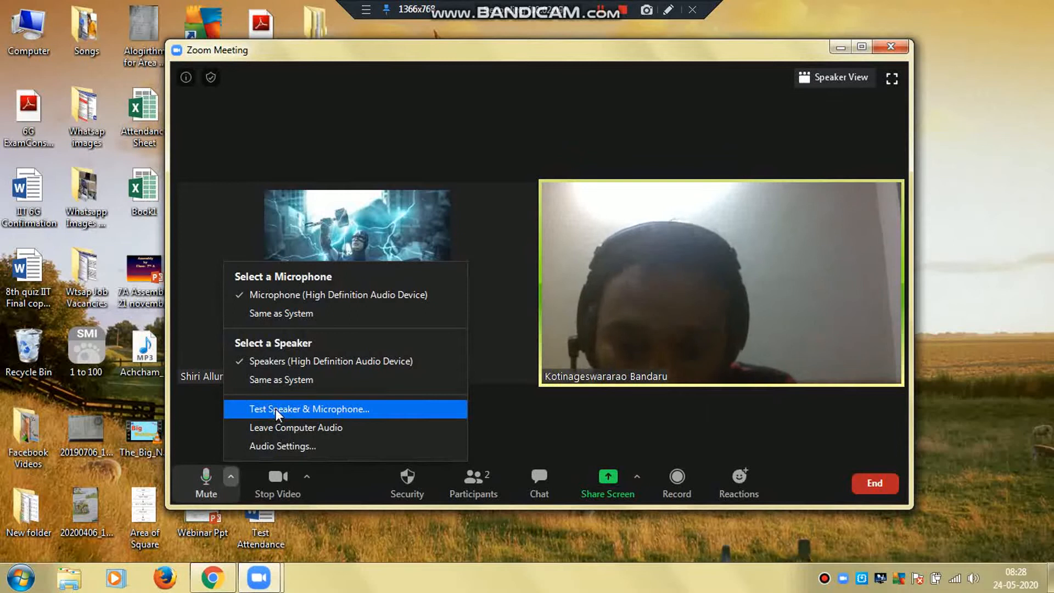
left_click(297, 409)
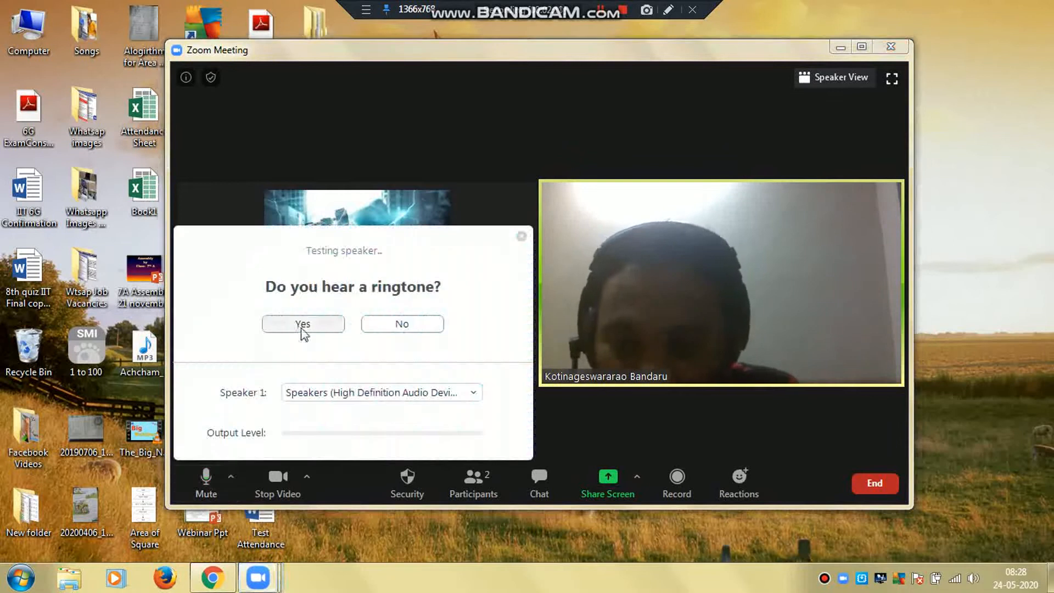
left_click(302, 326)
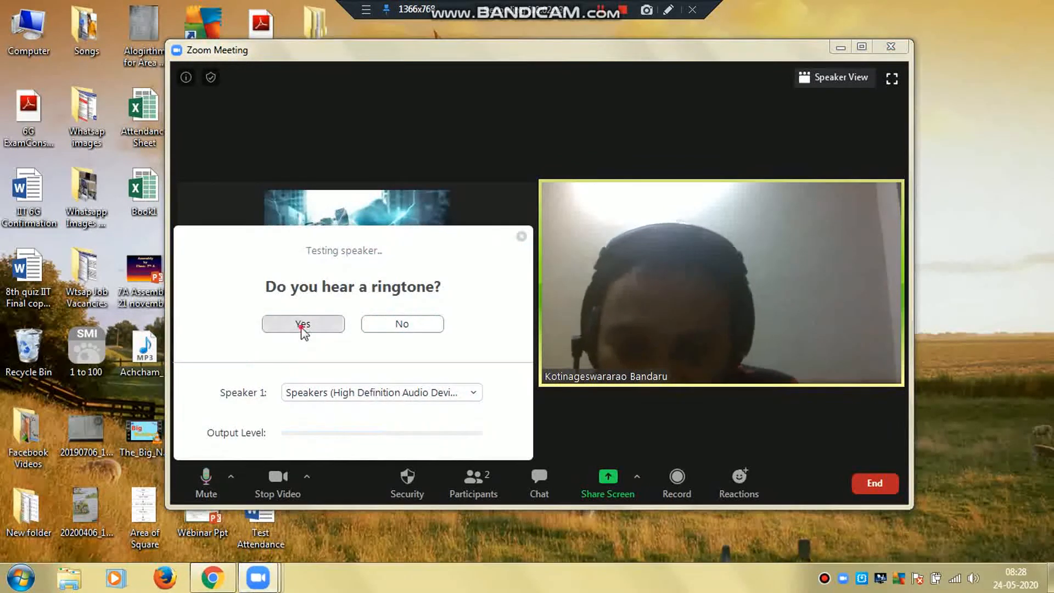
left_click(320, 395)
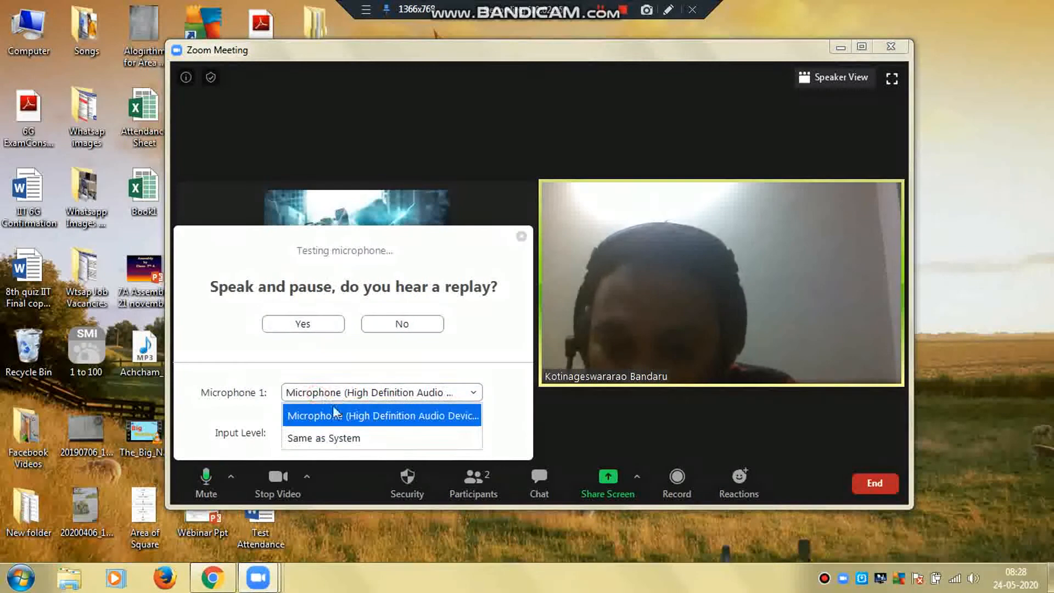
left_click(327, 416)
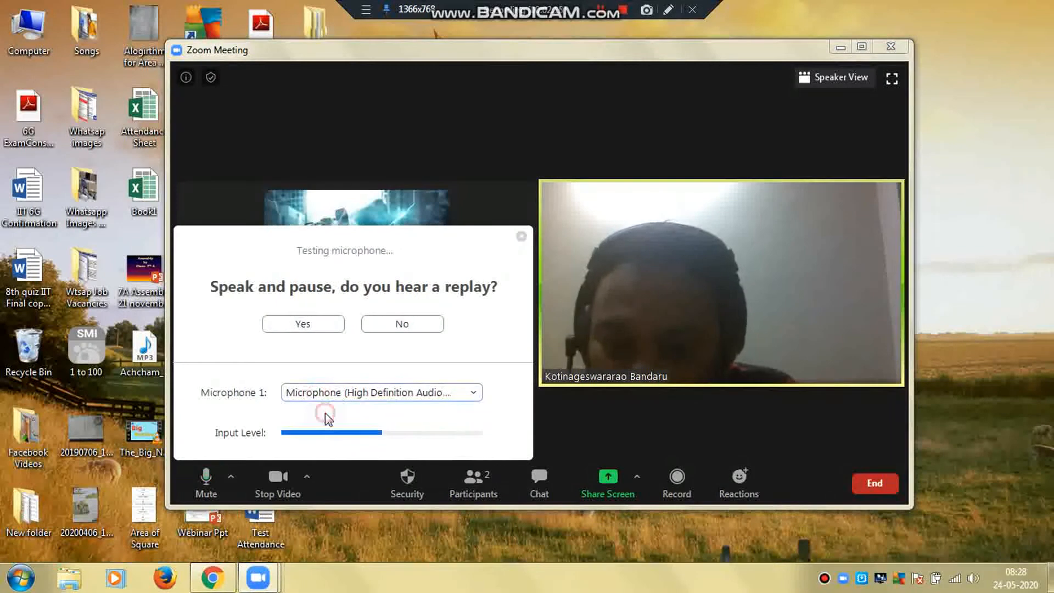
left_click(305, 328)
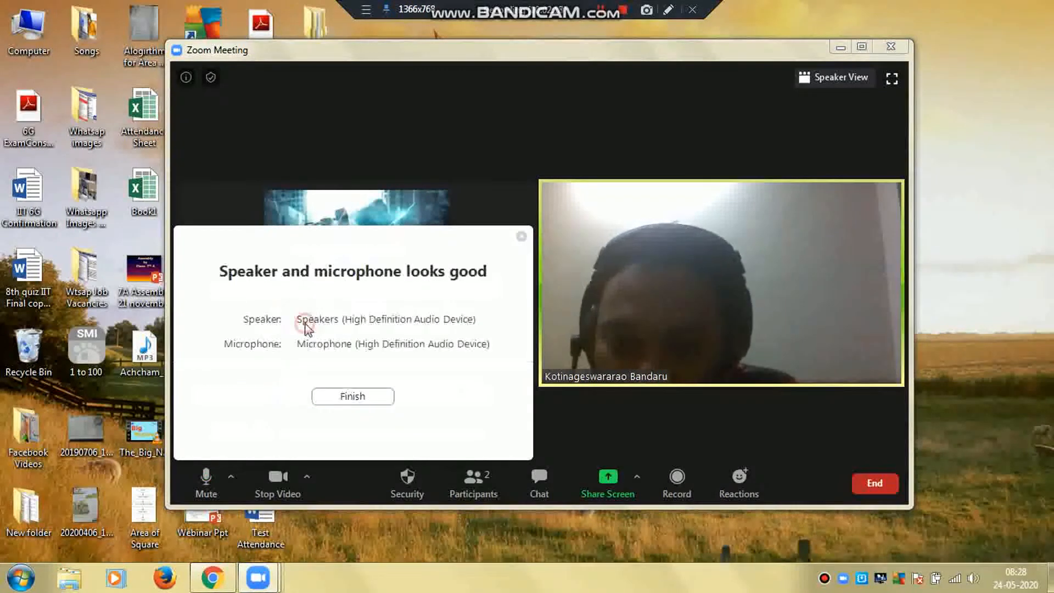
left_click(347, 398)
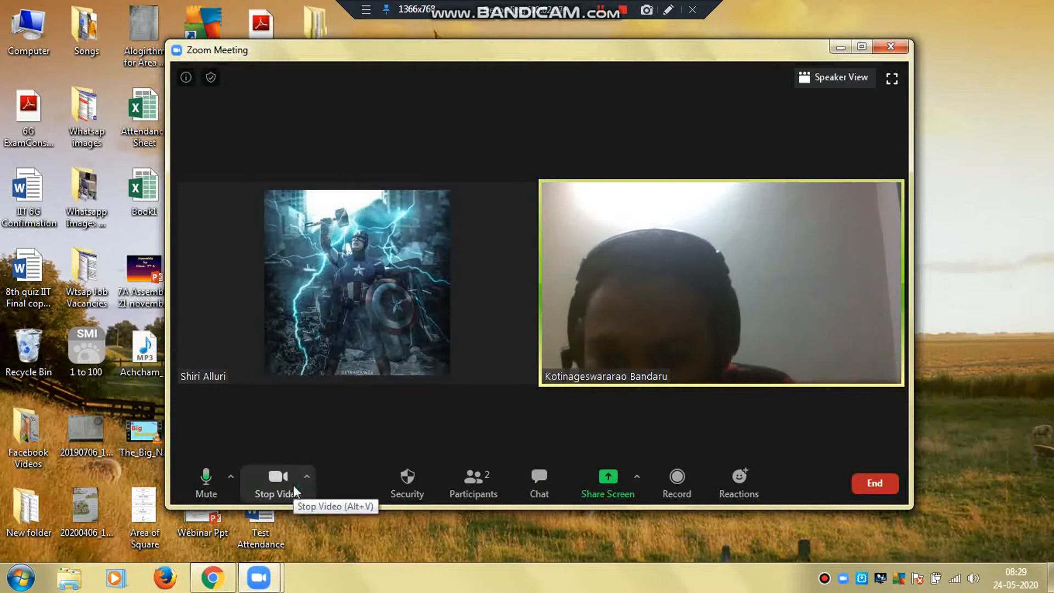
- Turn the host's video off and on again, and view the camera choices without changing them
left_click(277, 486)
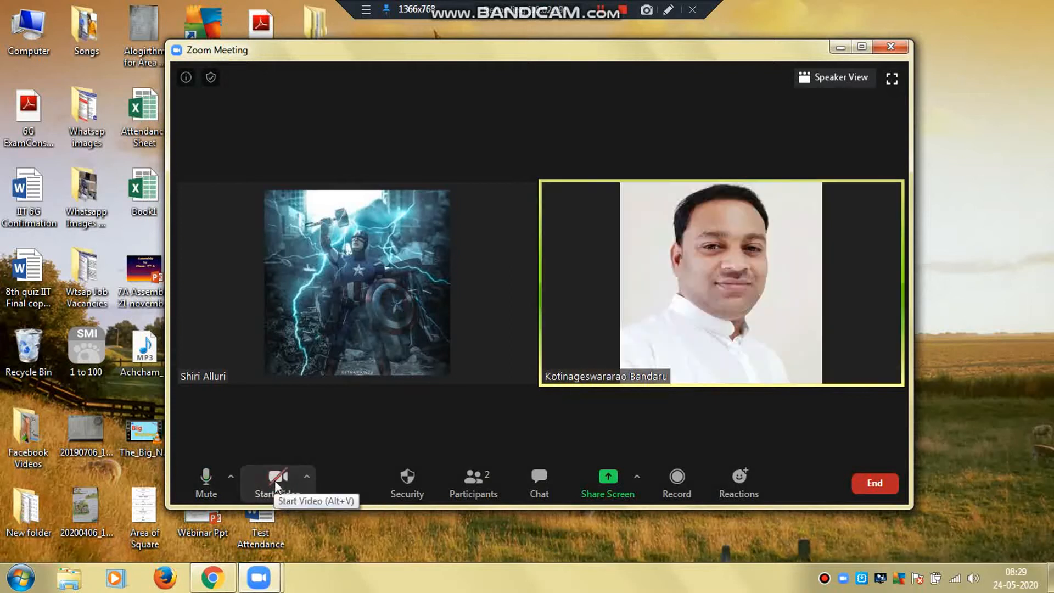
left_click(276, 485)
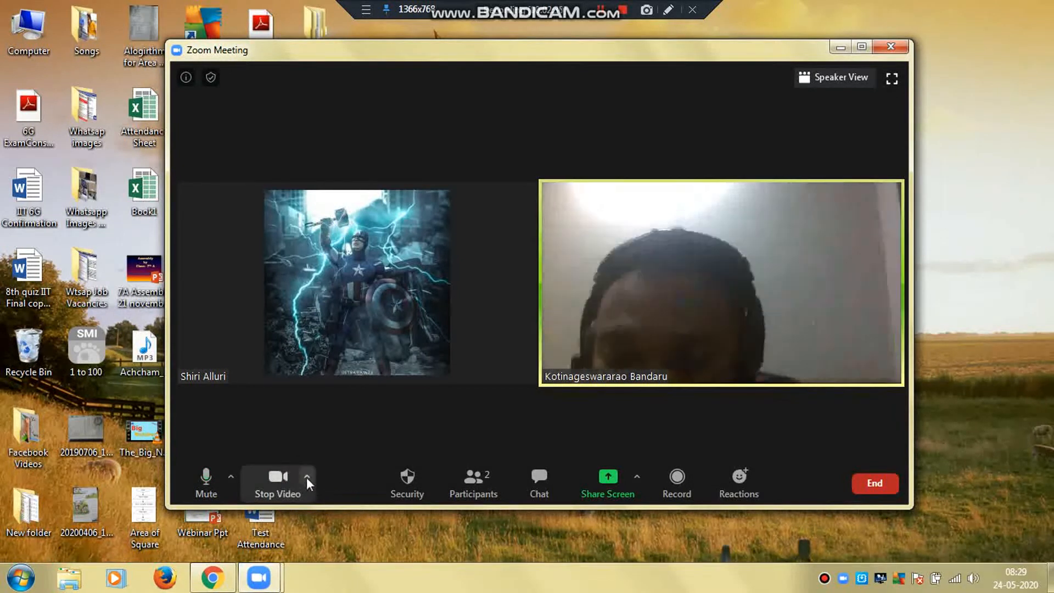
left_click(306, 478)
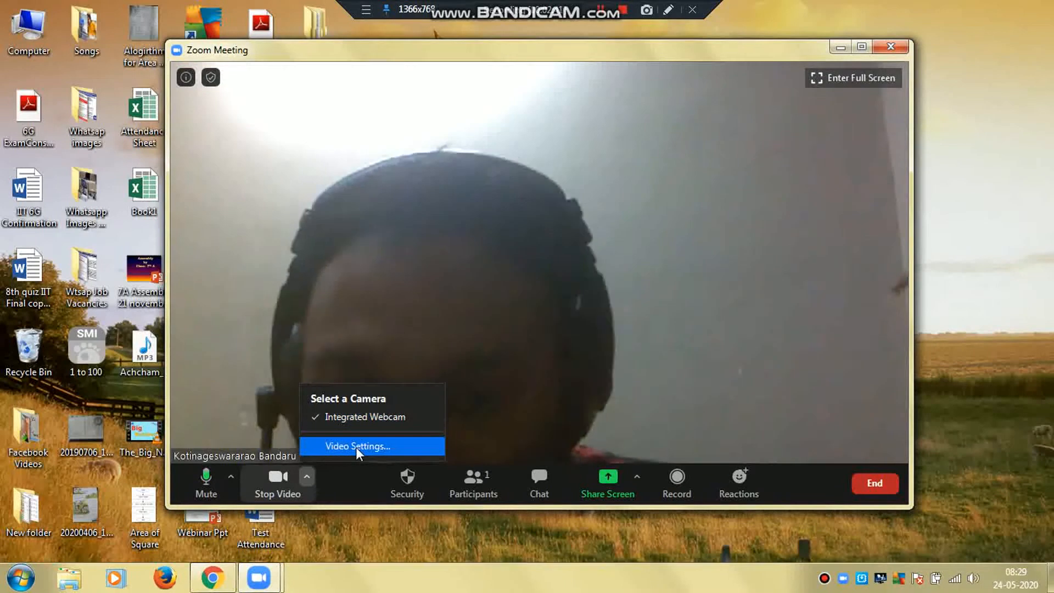
left_click(493, 420)
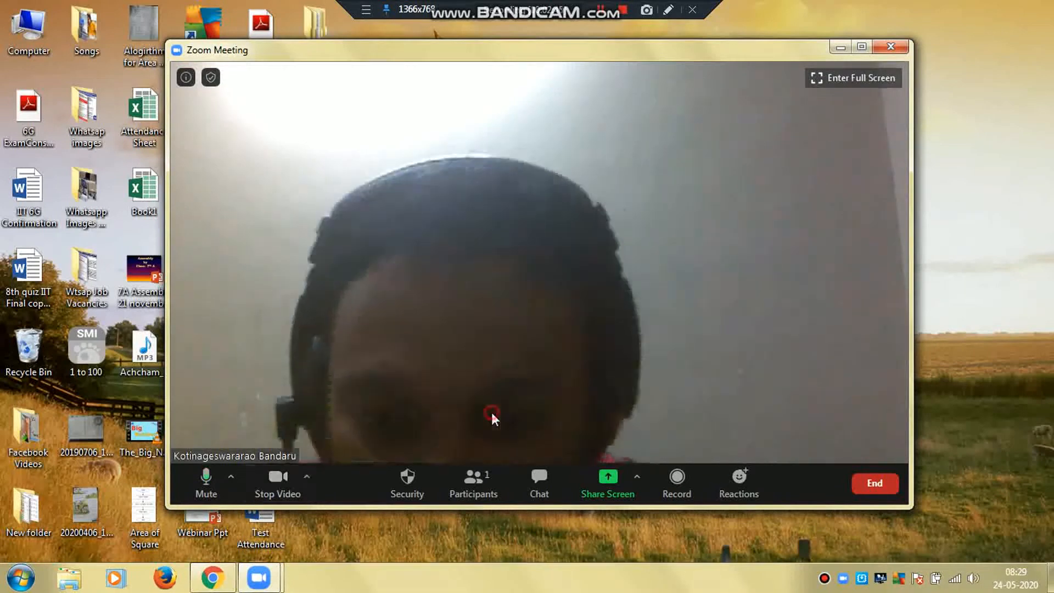
- View the meeting's security options and the participants list, closing both without changes
left_click(409, 484)
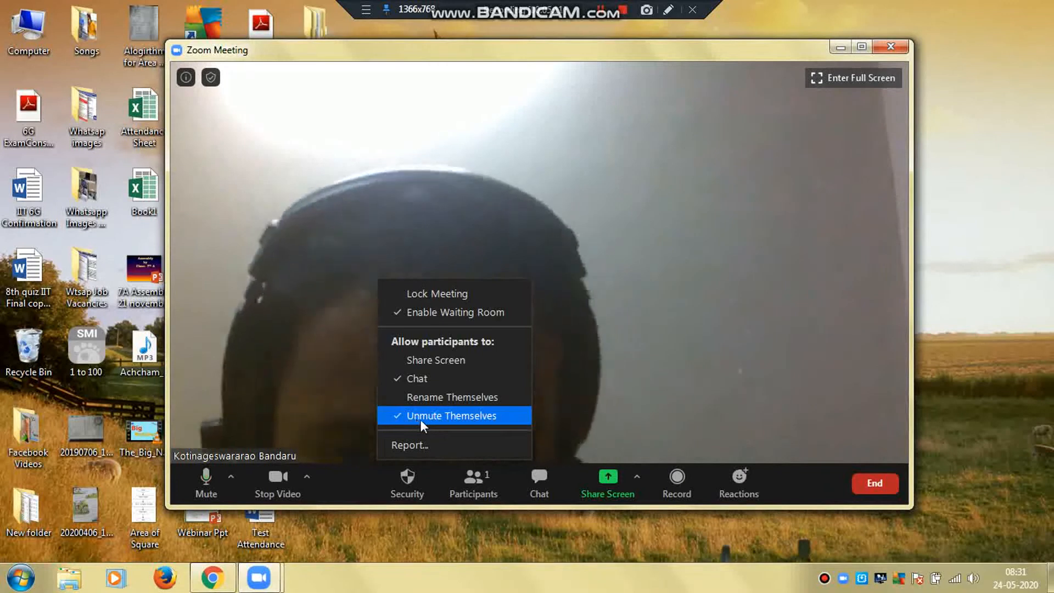
left_click(500, 378)
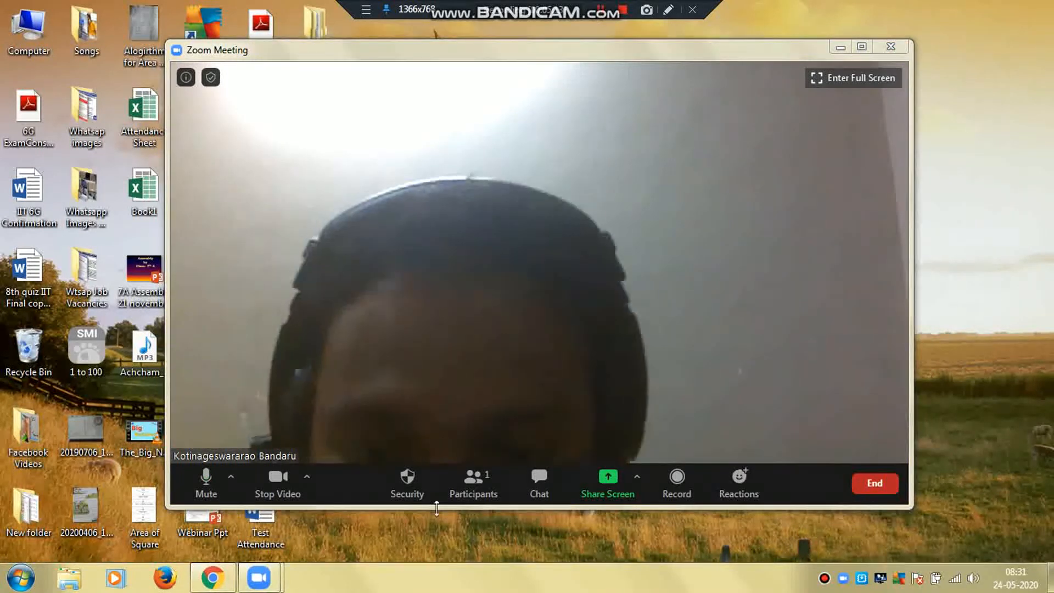
left_click(470, 483)
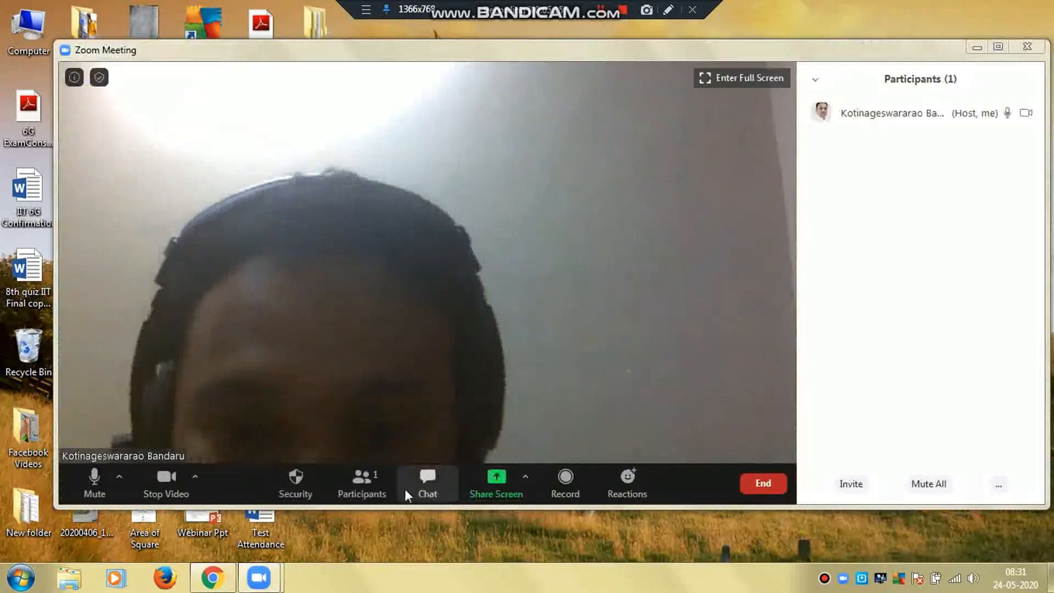
left_click(363, 479)
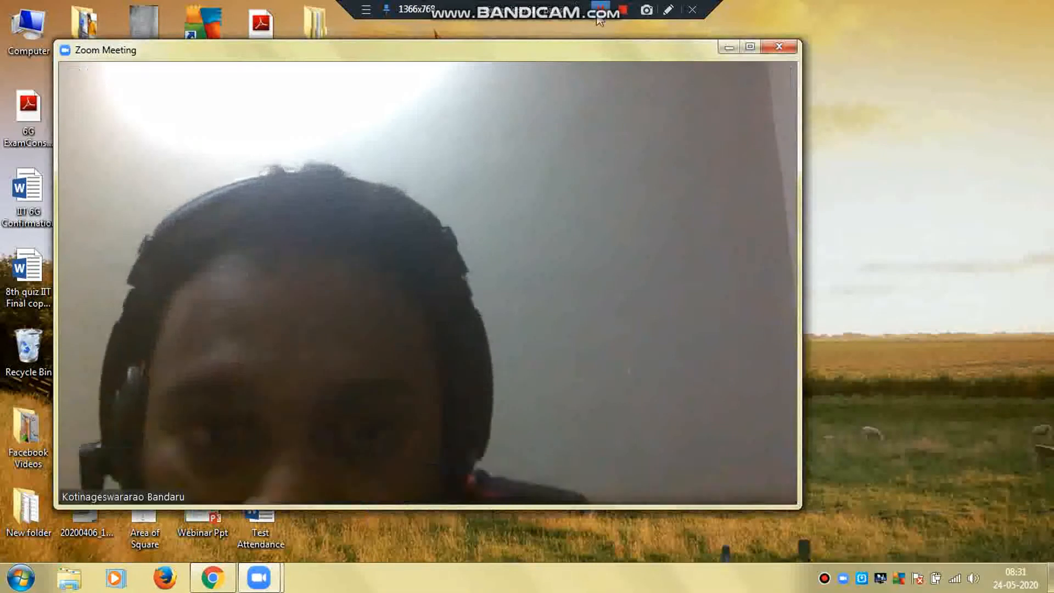
- Show the participants list, admit the person in the waiting room and leave the list open
left_click(364, 478)
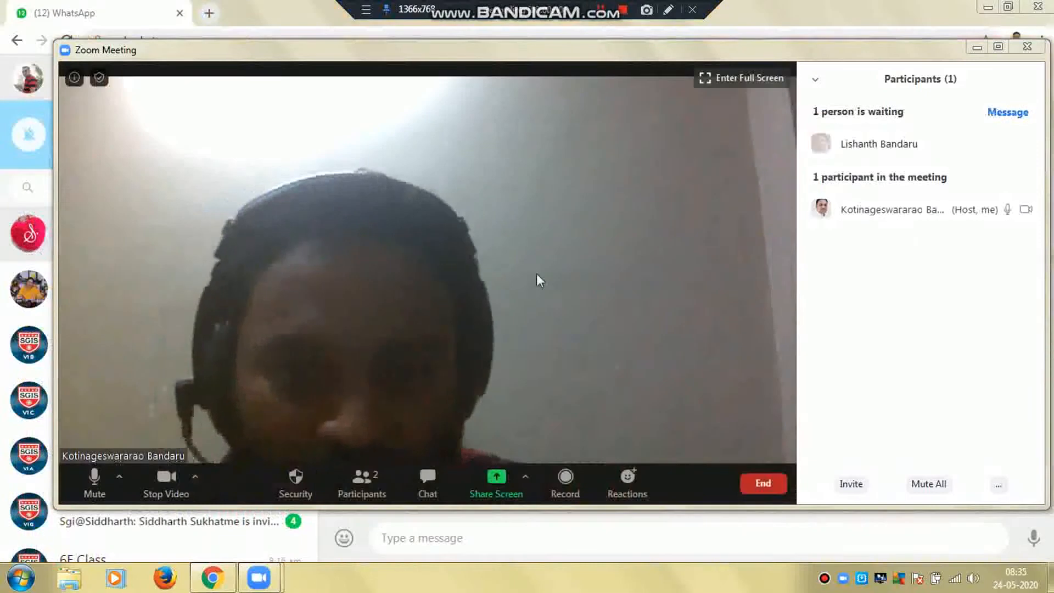
mouse_move(977, 155)
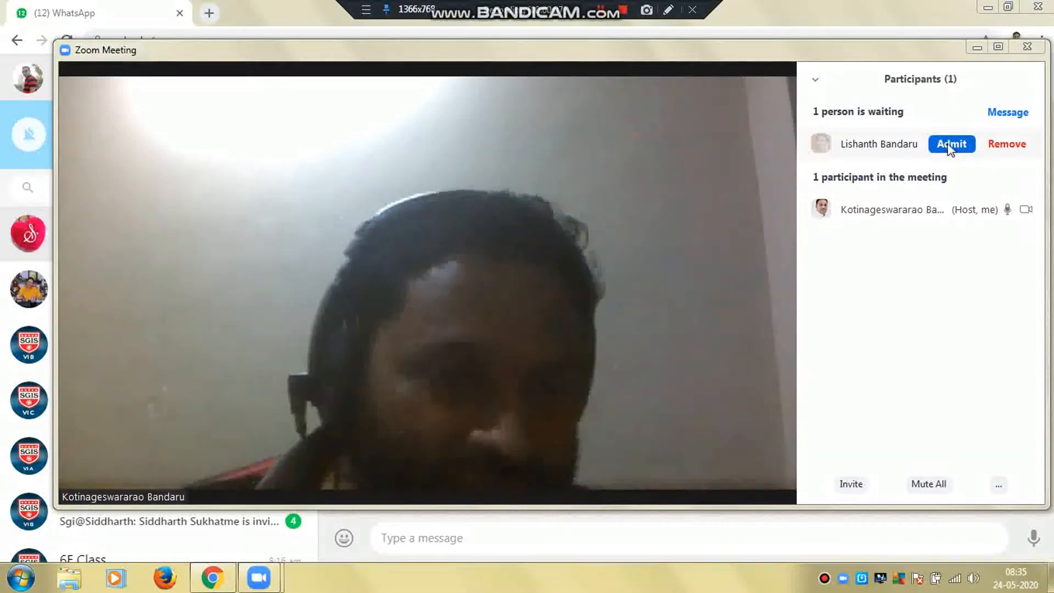
left_click(949, 147)
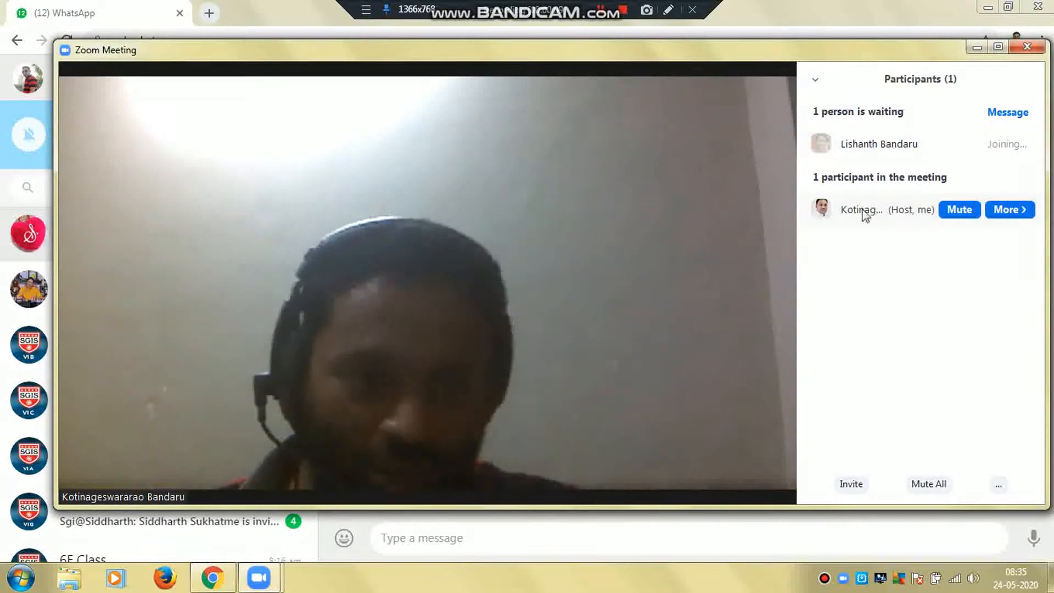
mouse_move(733, 287)
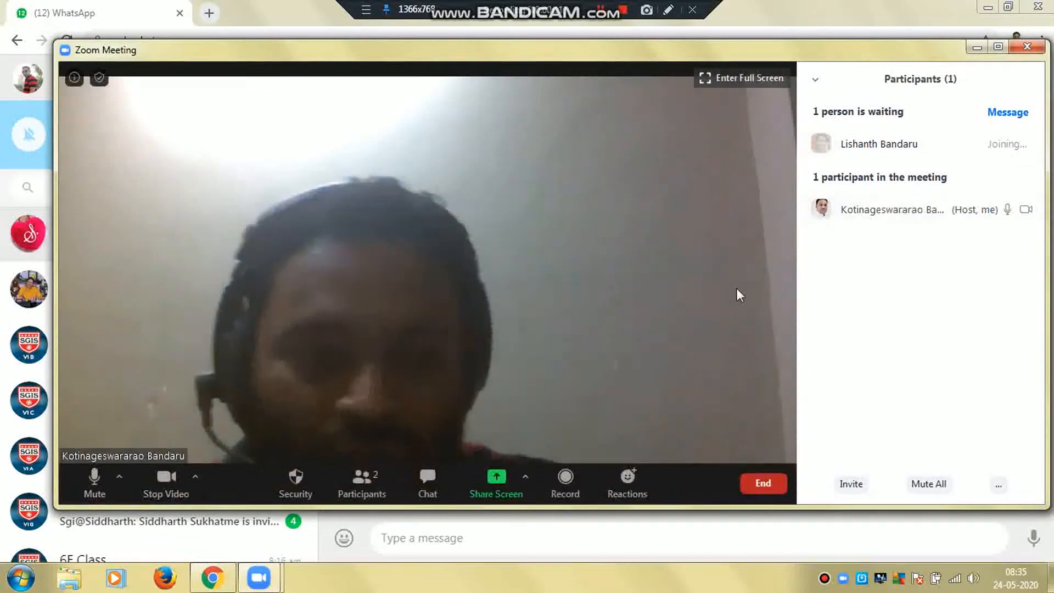
left_click(374, 486)
left_click(371, 490)
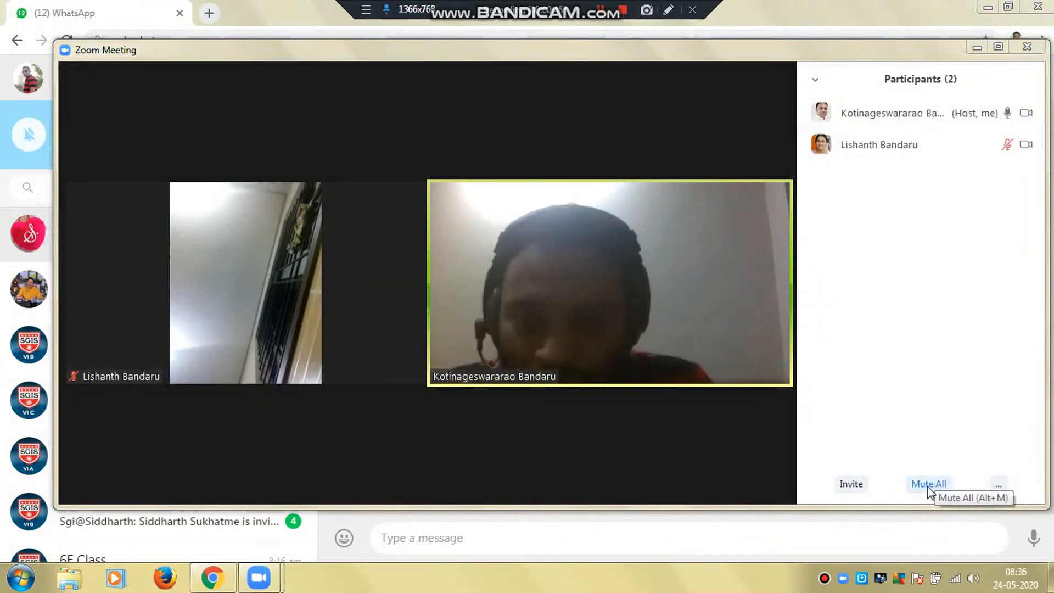
- Disable Allow Participants to Unmute Themselves and review the list of participant options once more
left_click(999, 485)
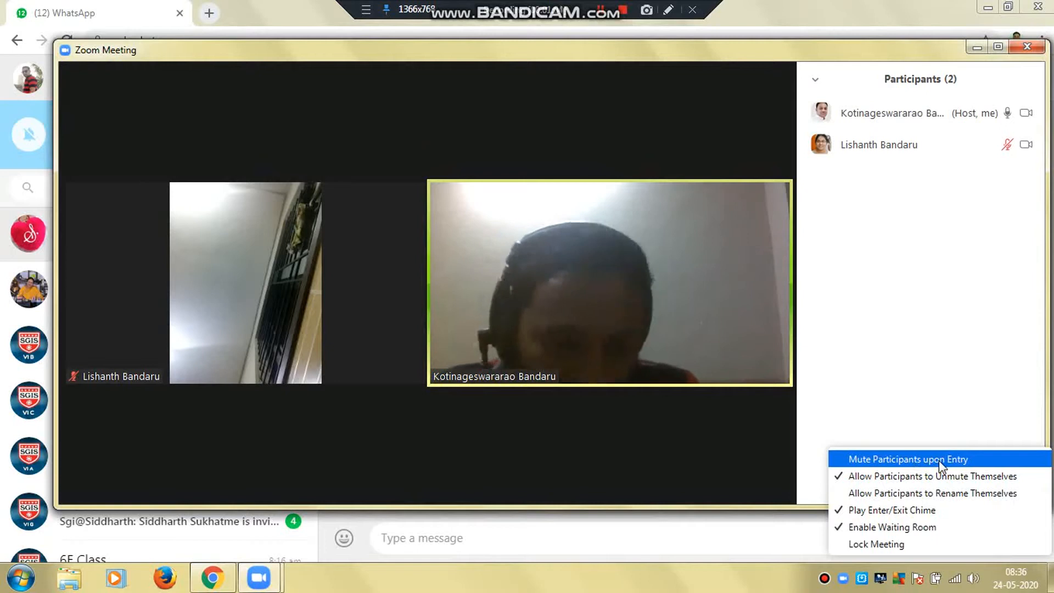
left_click(904, 477)
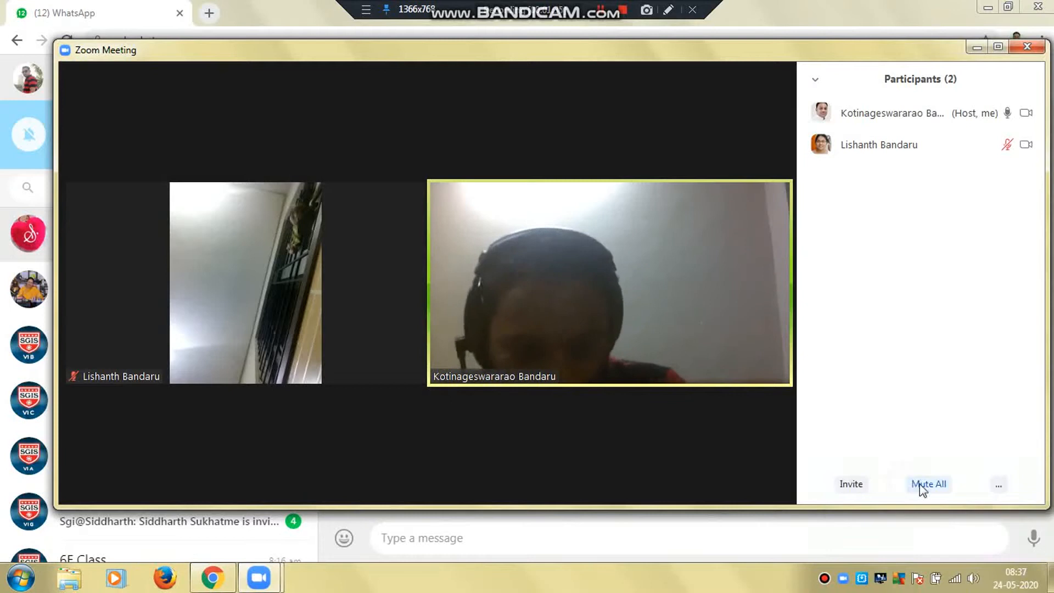
left_click(998, 489)
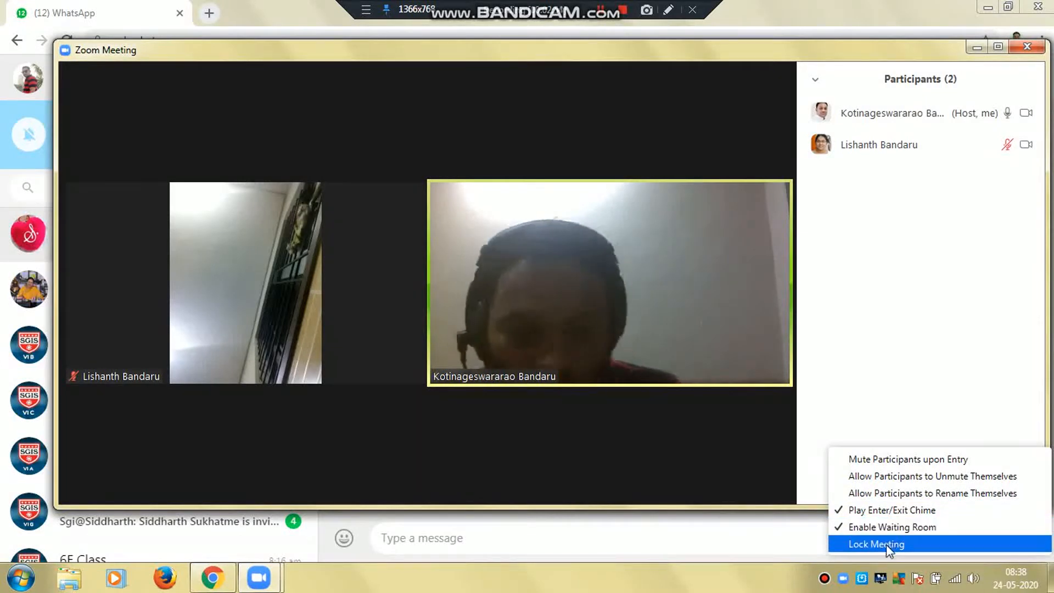
left_click(900, 356)
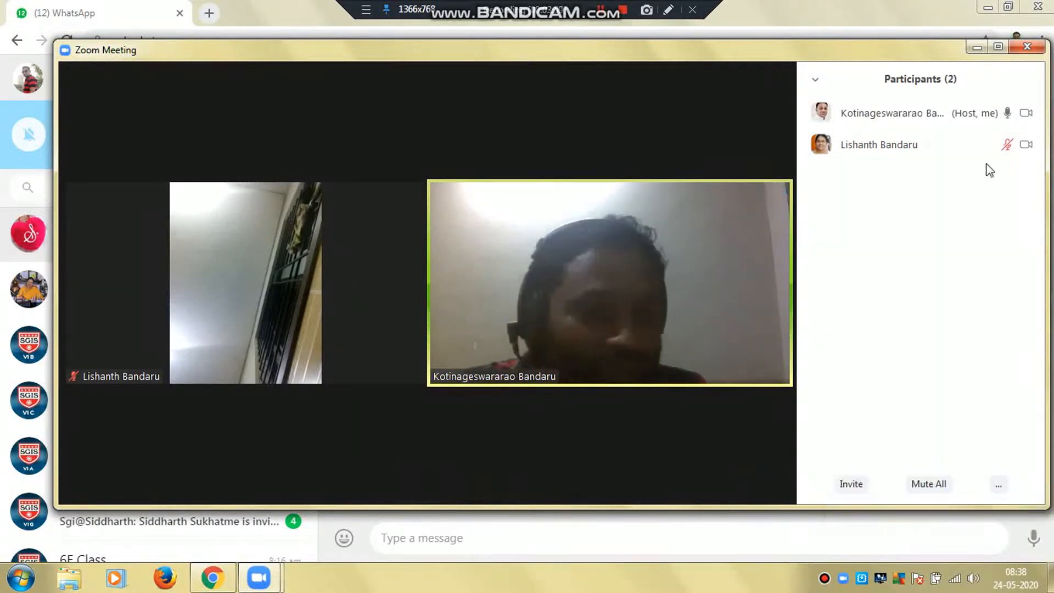
- Review the host's options for the other participant, including Make Host, Rename and Put in Waiting Room, without applying any
mouse_move(1008, 153)
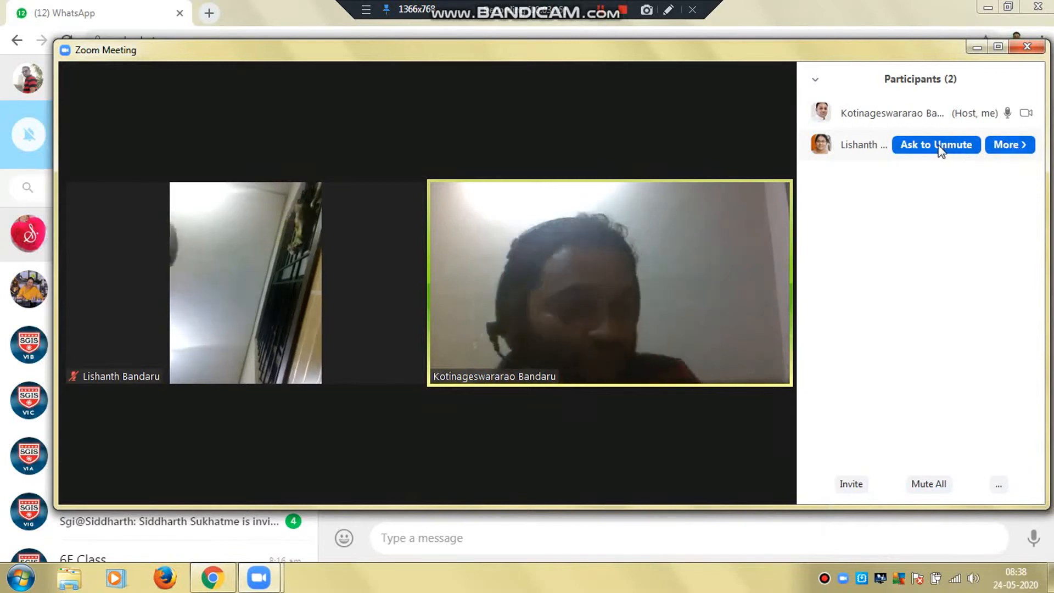
left_click(1014, 146)
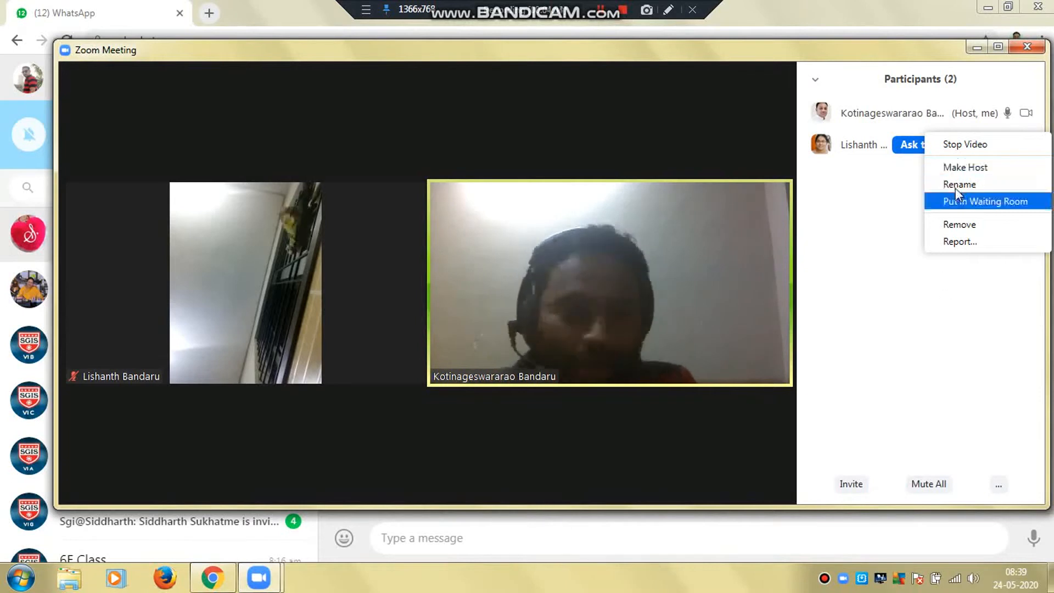
key("Up")
key("Up")
key("Up")
key("Escape")
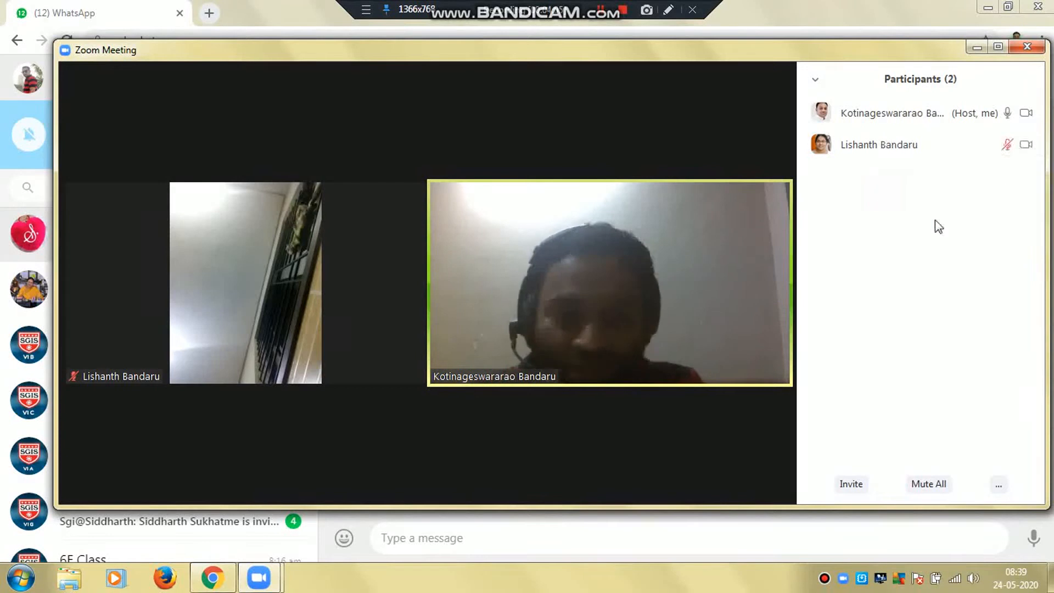
mouse_move(999, 156)
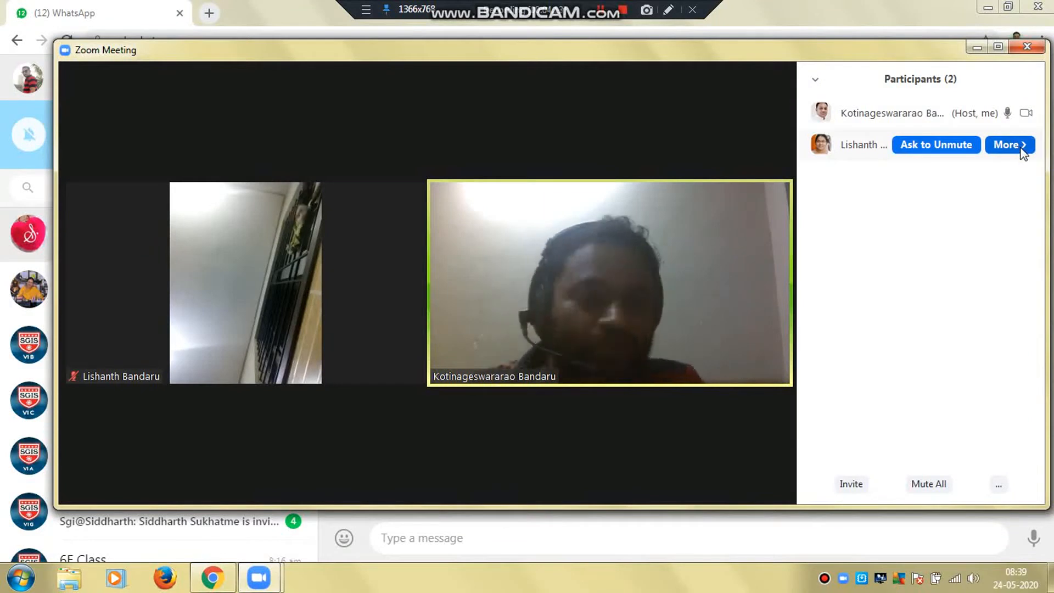
left_click(1020, 151)
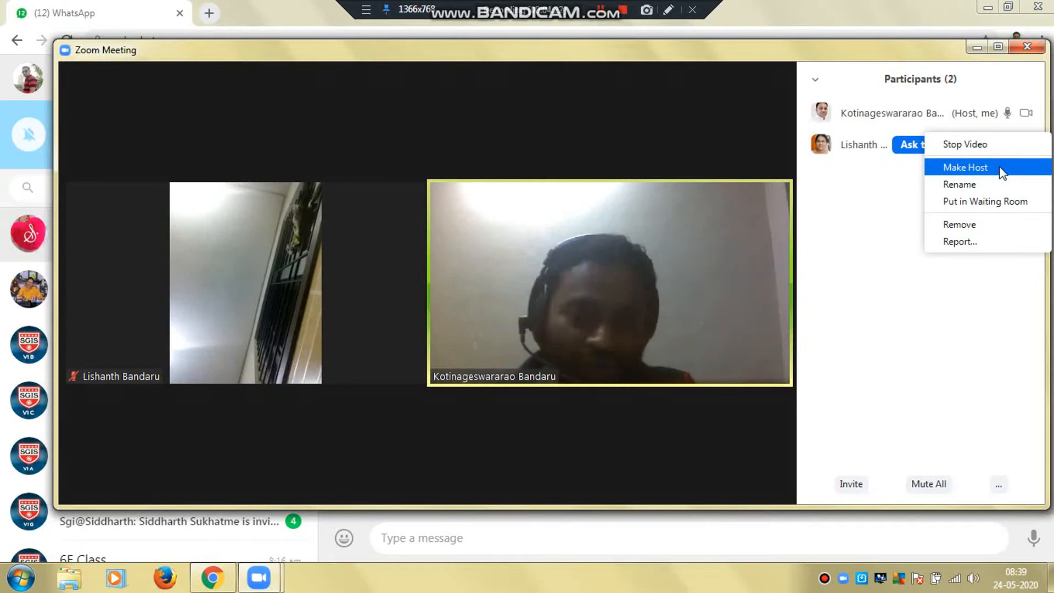
left_click(905, 271)
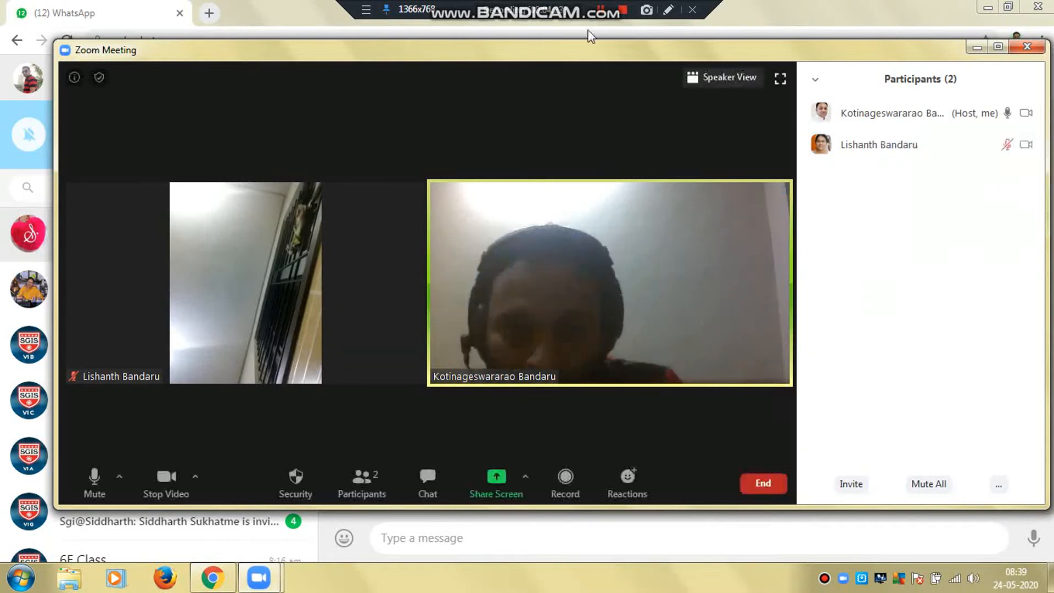
- Open the meeting's group chat and review the choices of message recipient
left_click(433, 483)
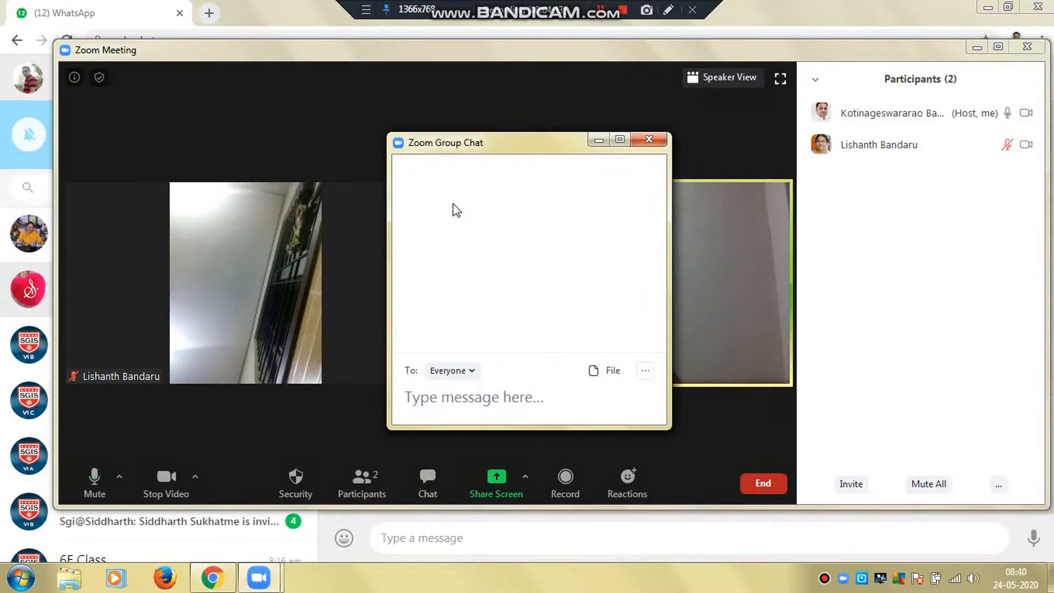
left_click(470, 371)
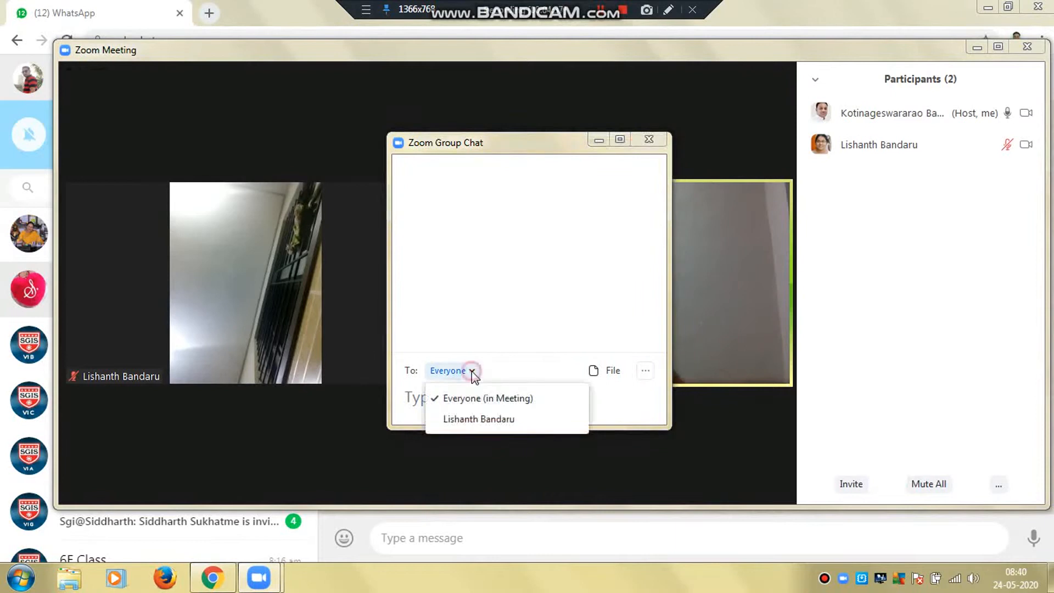
left_click(478, 419)
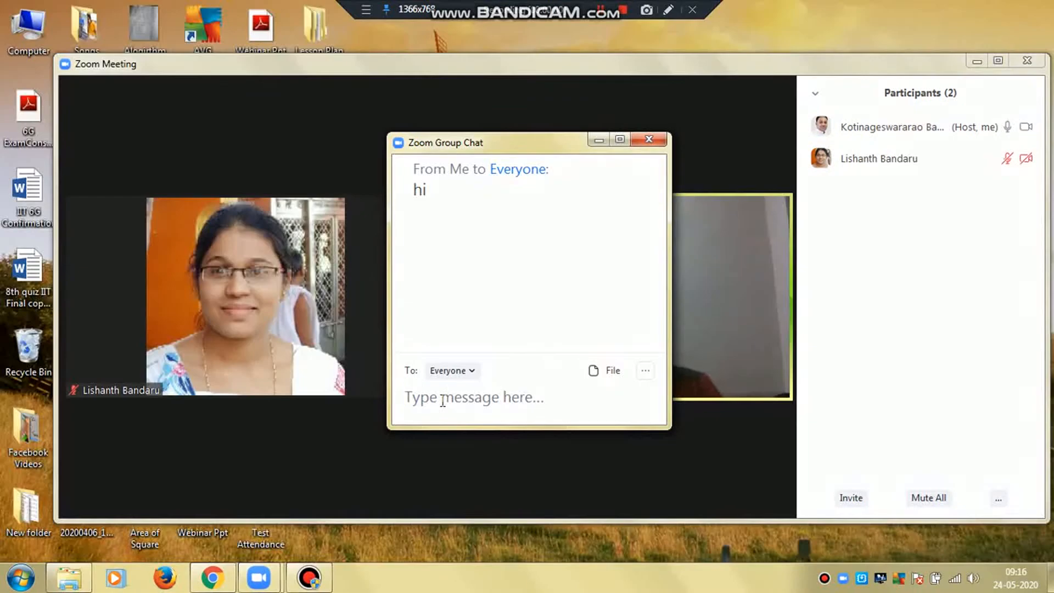
- Review the chat's file-sharing sources, open the file picker for Your Computer and cancel it without sharing a file
left_click(612, 371)
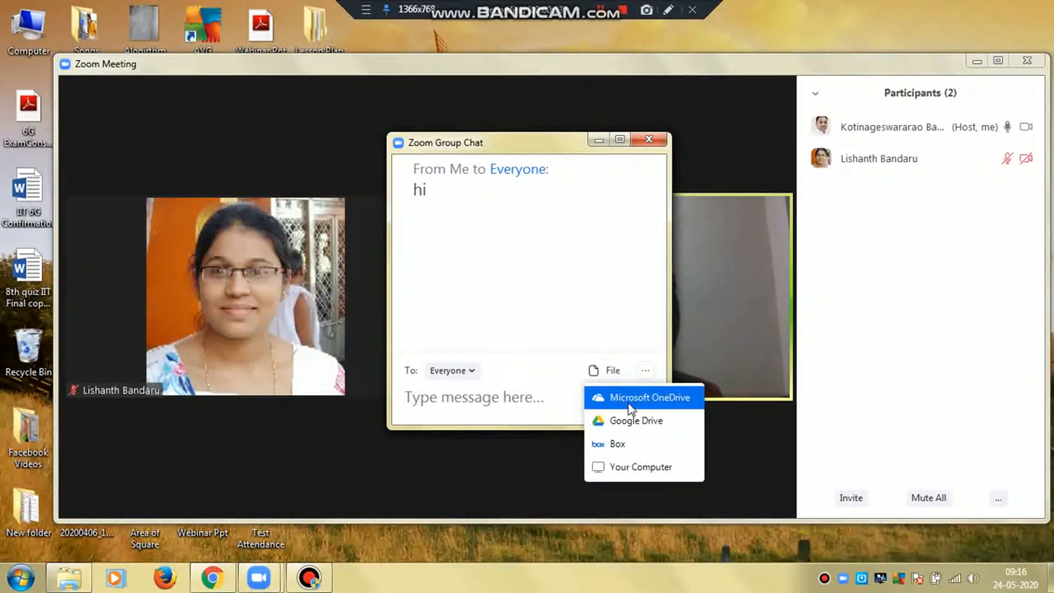
left_click(630, 467)
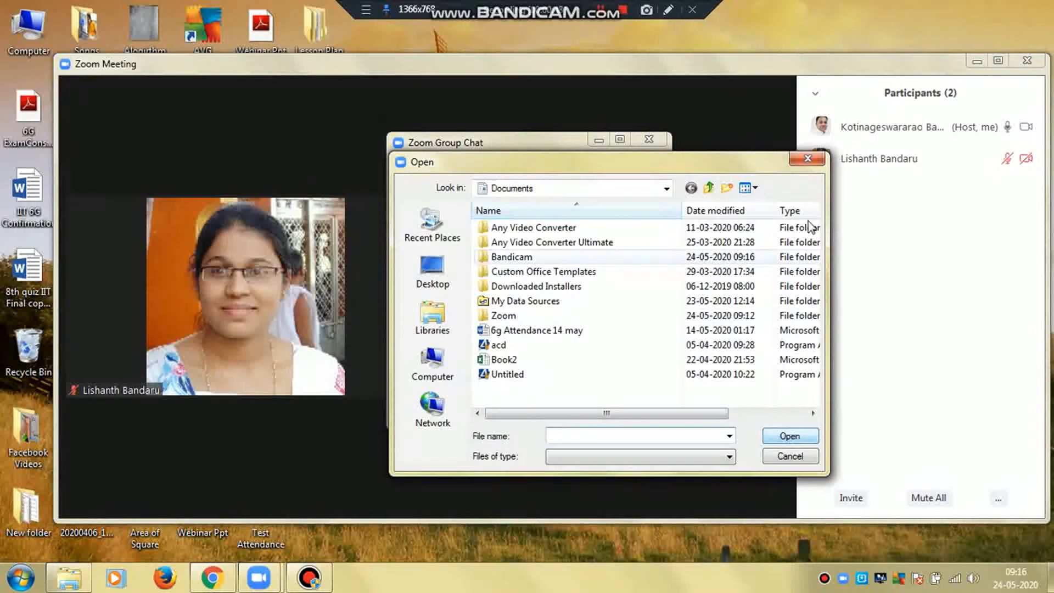
left_click(807, 159)
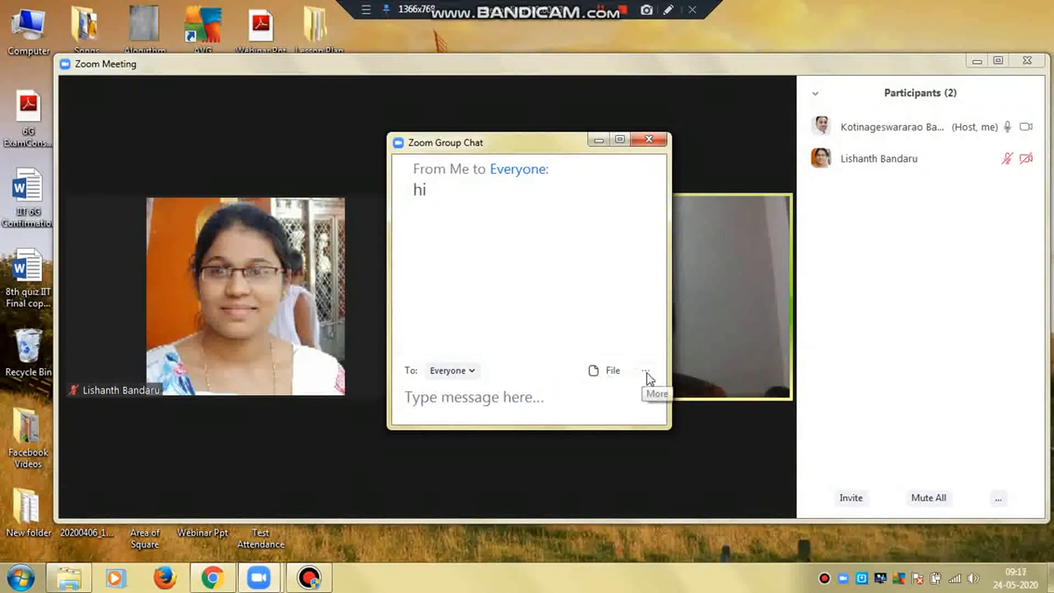
- Save the group chat and show the saved file in its folder
left_click(645, 372)
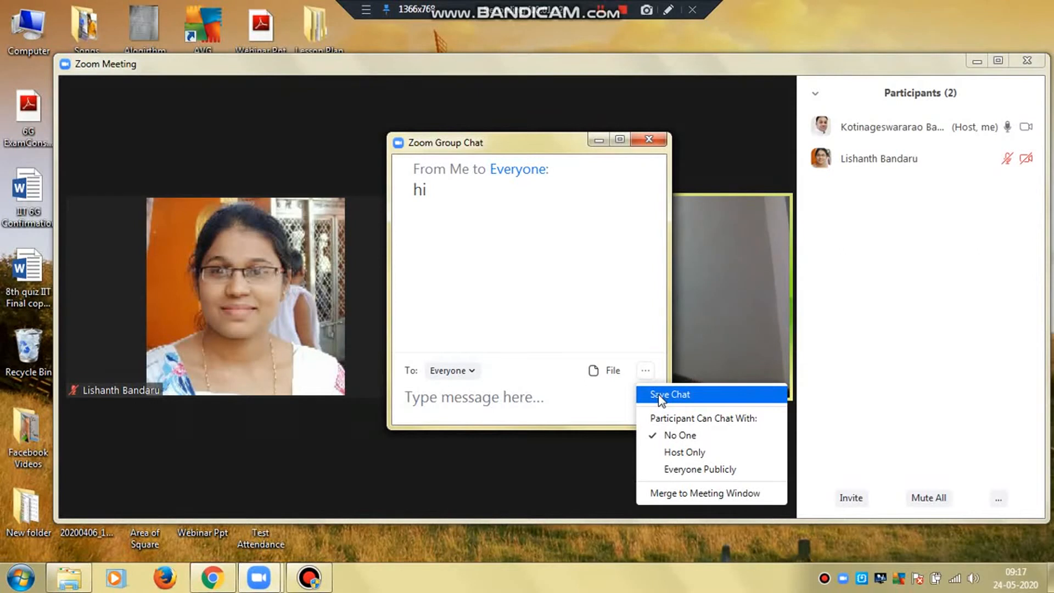
left_click(659, 395)
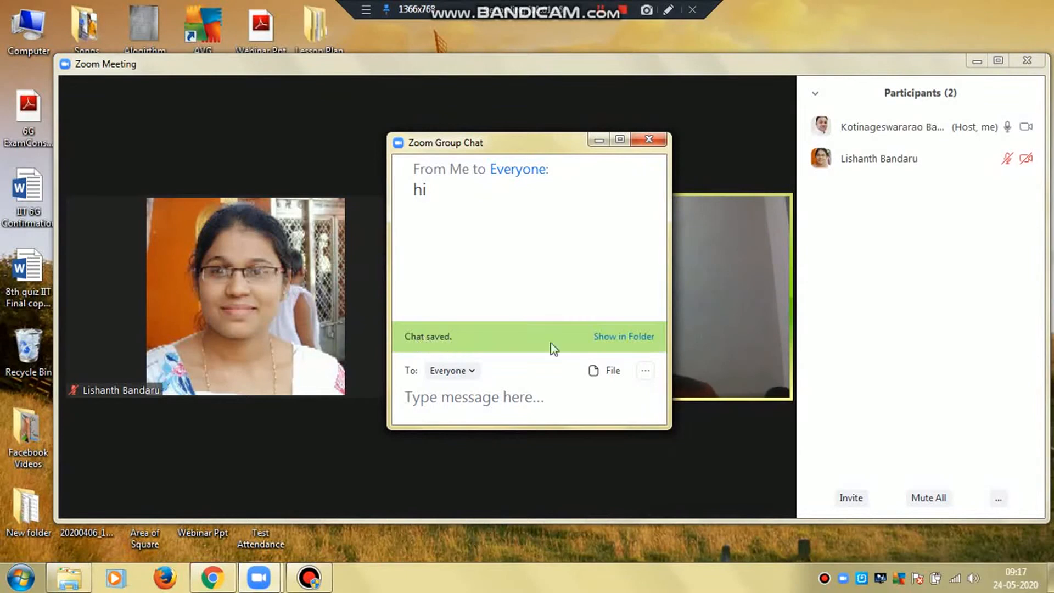
left_click(618, 339)
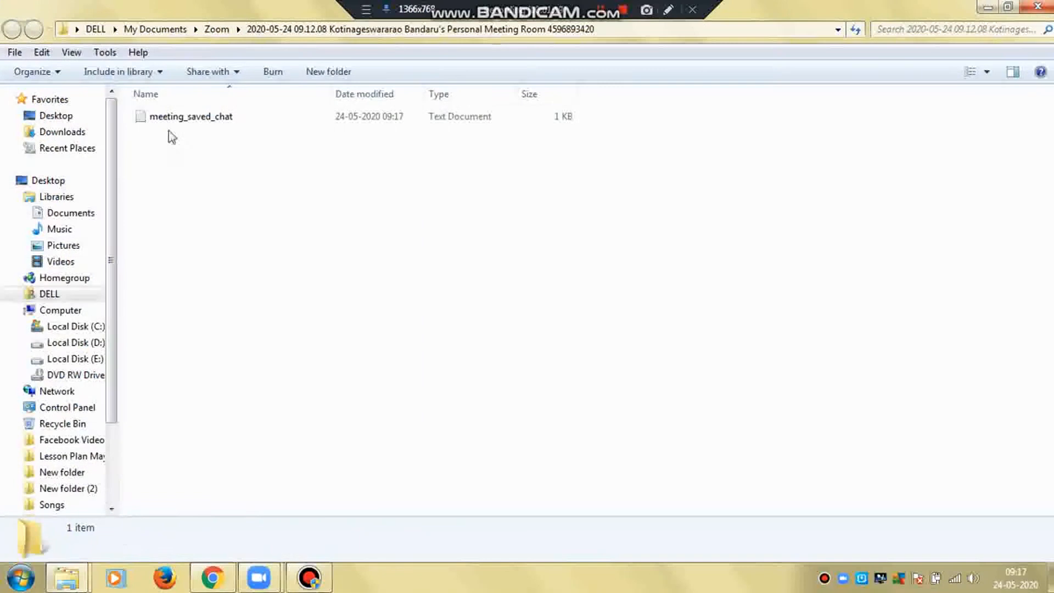
- Open meeting_saved_chat in Notepad to read it, close it and return to the meeting
double_click(176, 115)
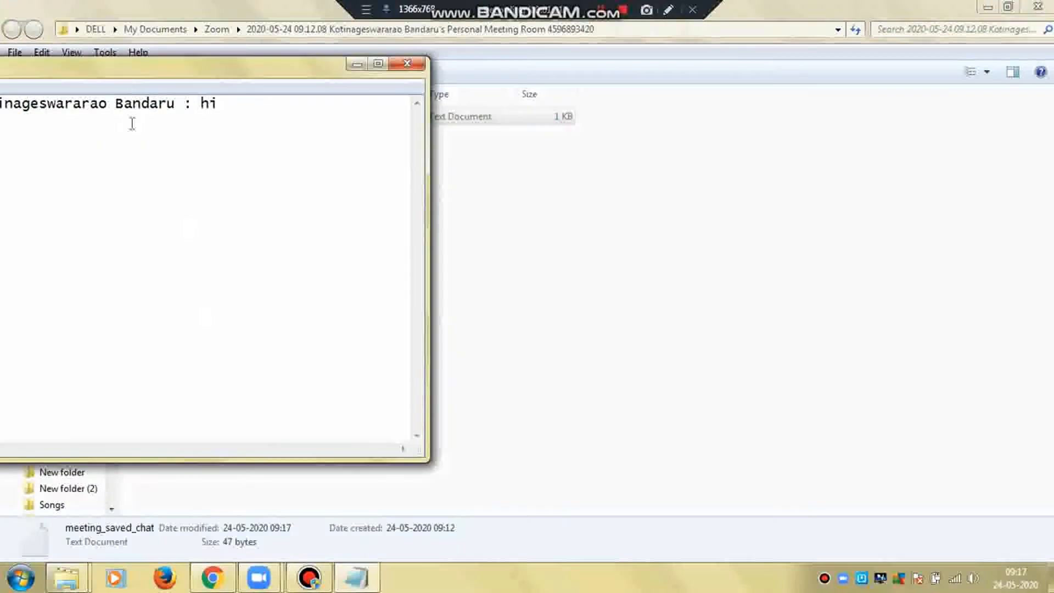
left_click_drag(133, 74, 400, 94)
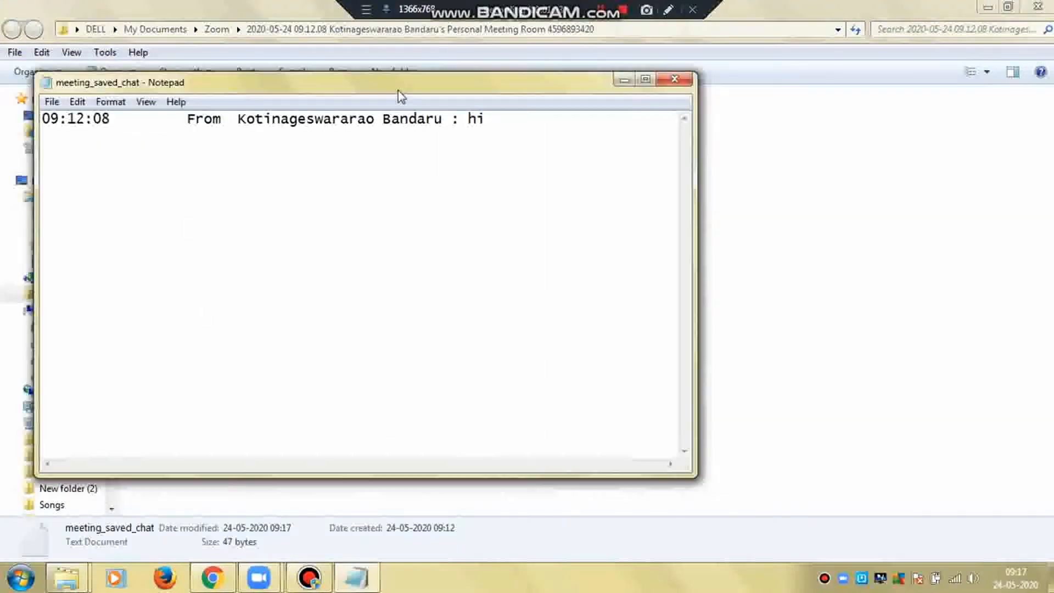
left_click(678, 83)
left_click(996, 10)
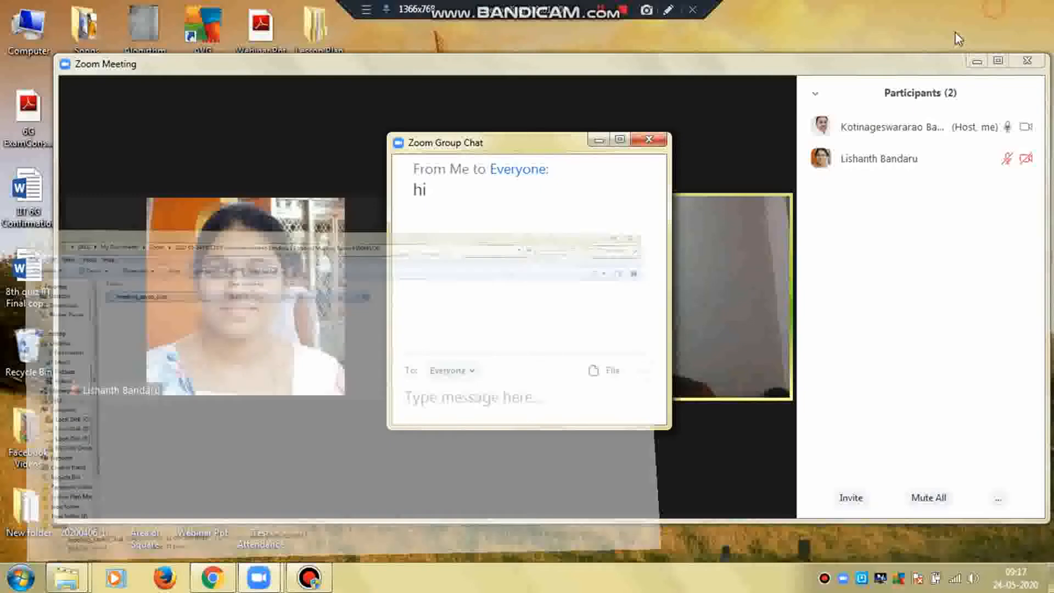
- Restrict whom participants can chat with to Host Only
left_click(648, 372)
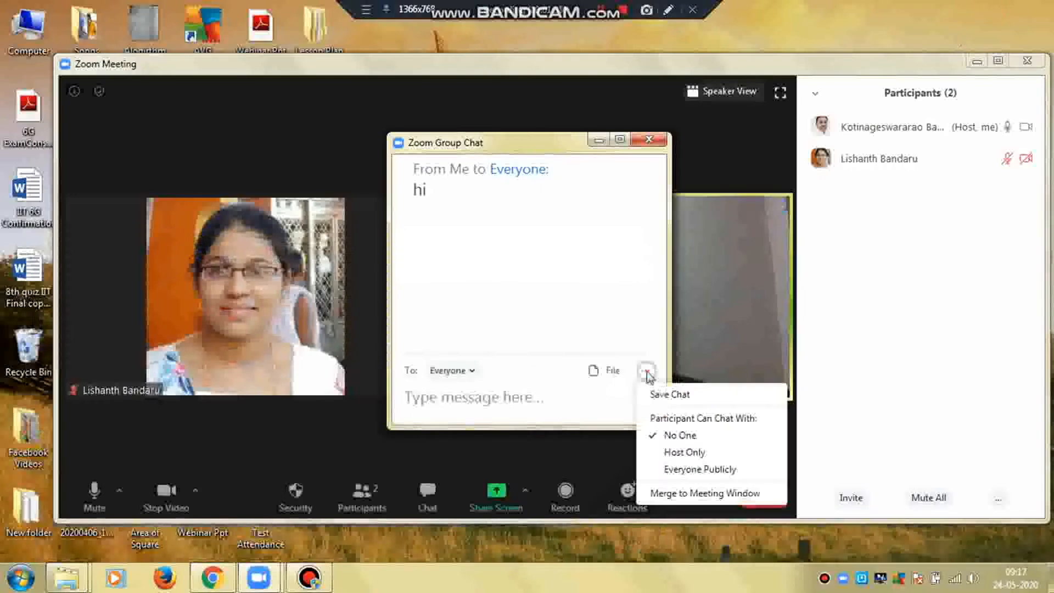
left_click(684, 436)
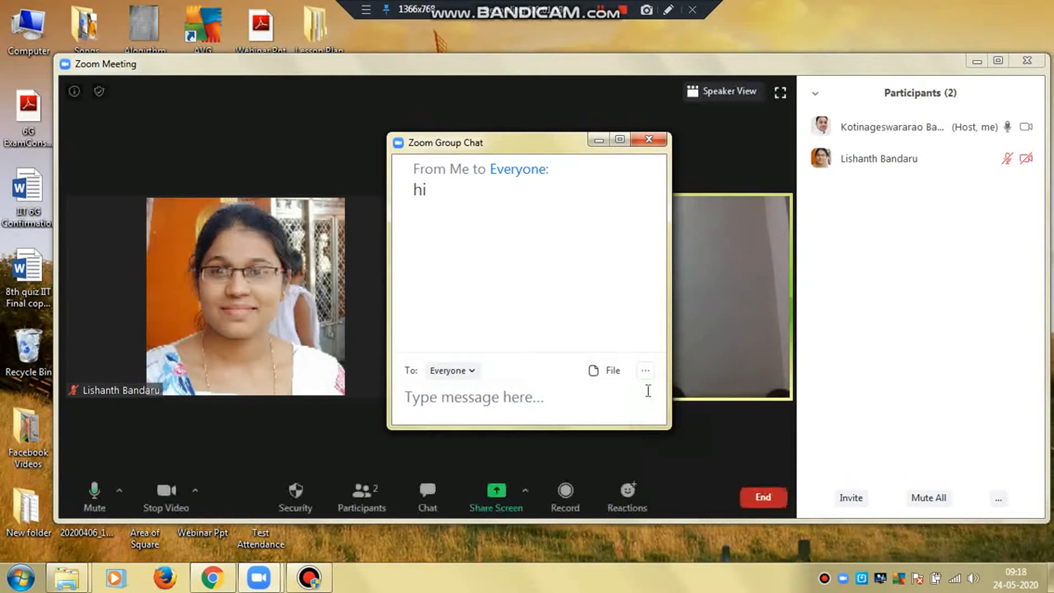
left_click(645, 371)
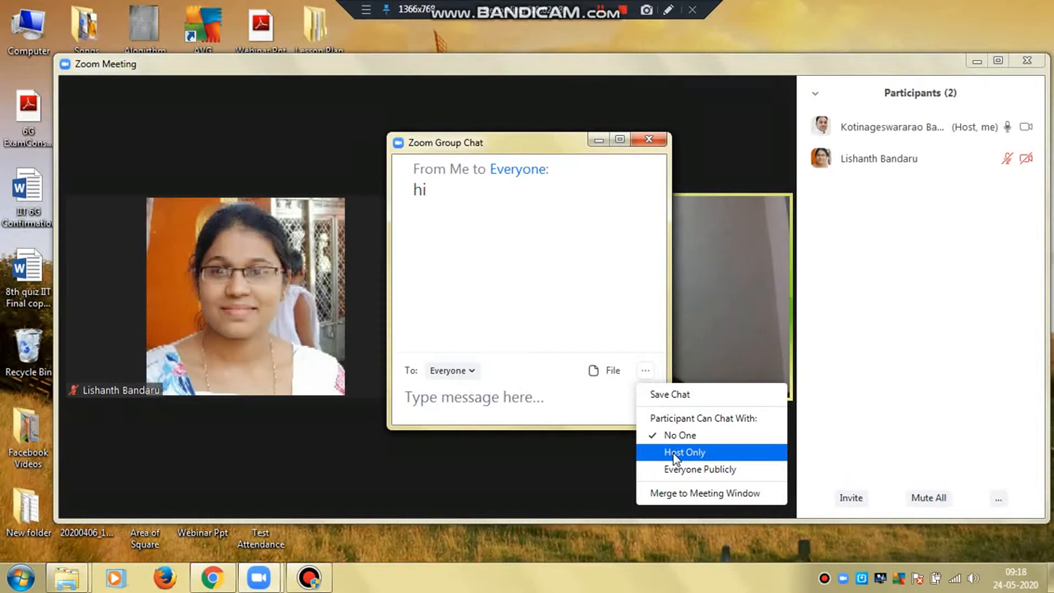
left_click(673, 454)
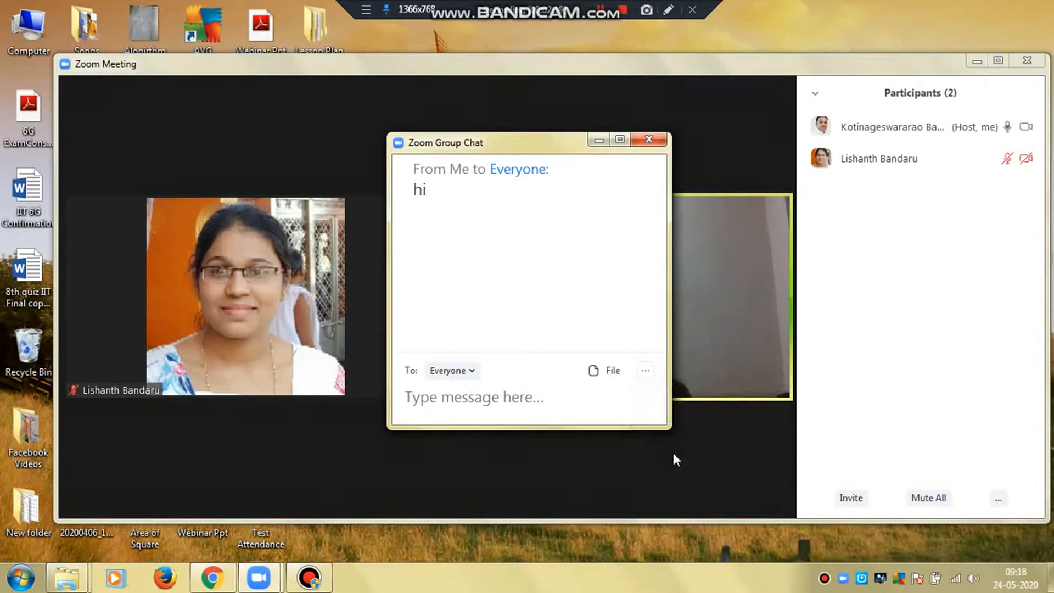
- Merge the group chat into the meeting window, pop it out again, and merge it back
left_click(646, 371)
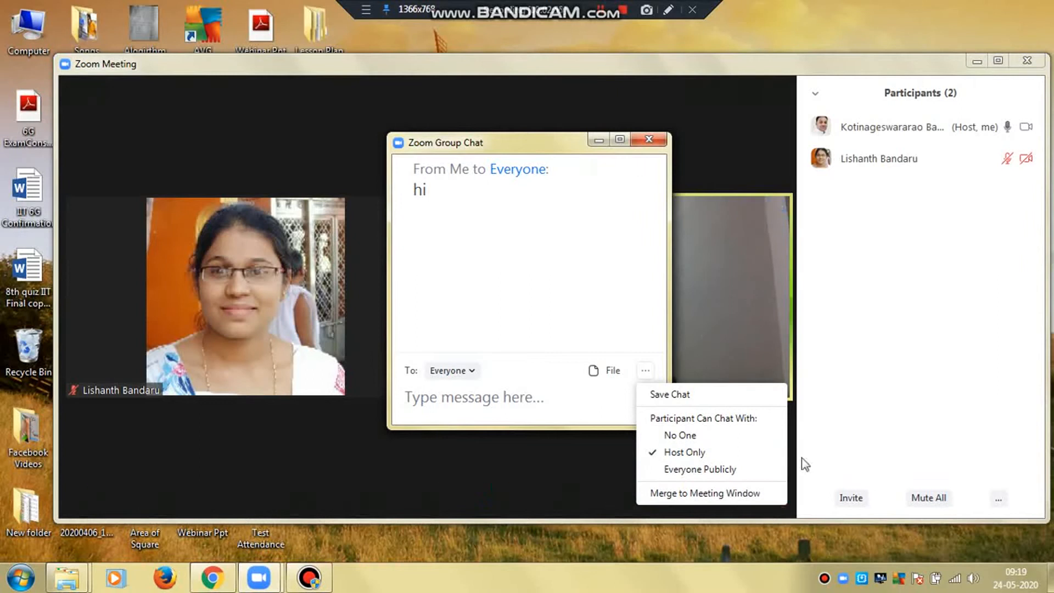
left_click(683, 494)
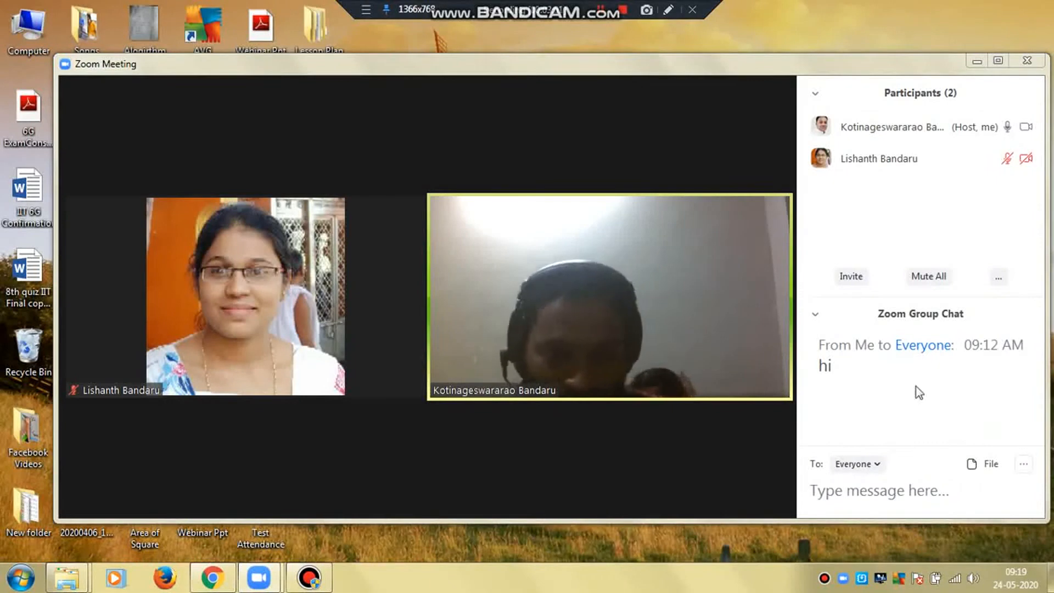
left_click(816, 316)
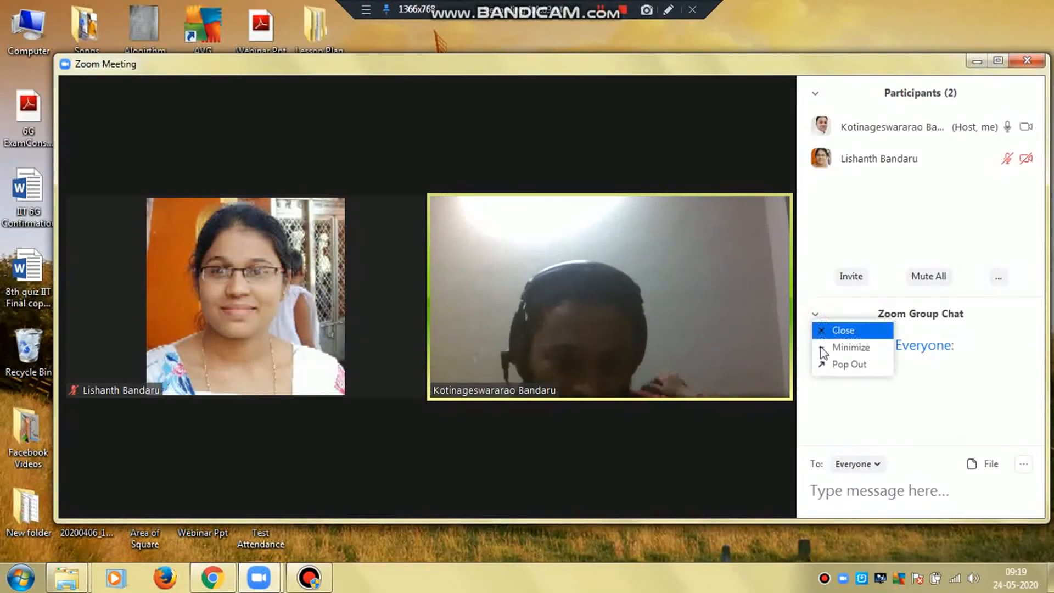
left_click(842, 368)
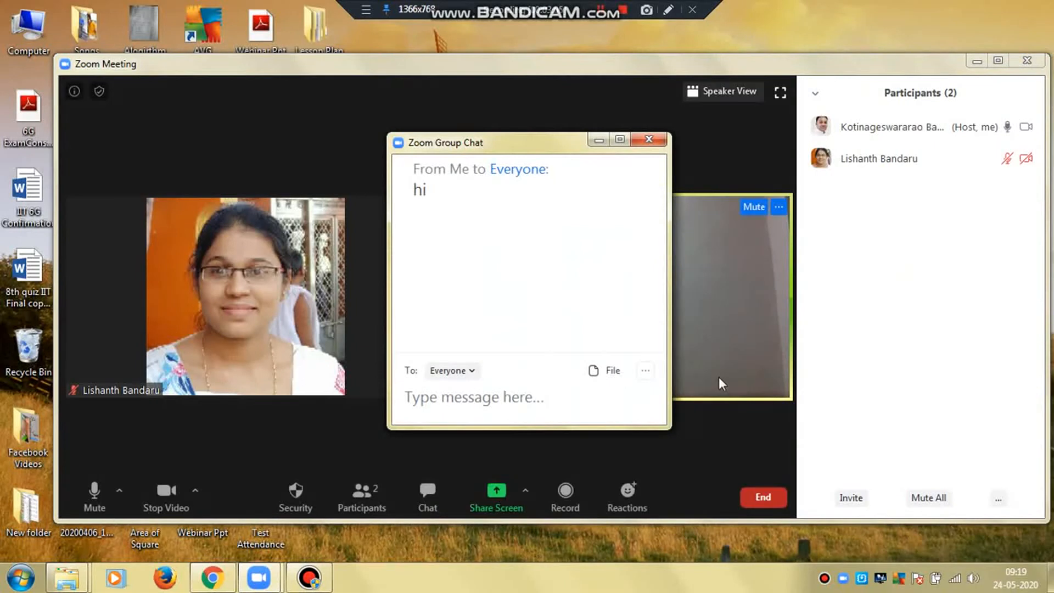
left_click(645, 370)
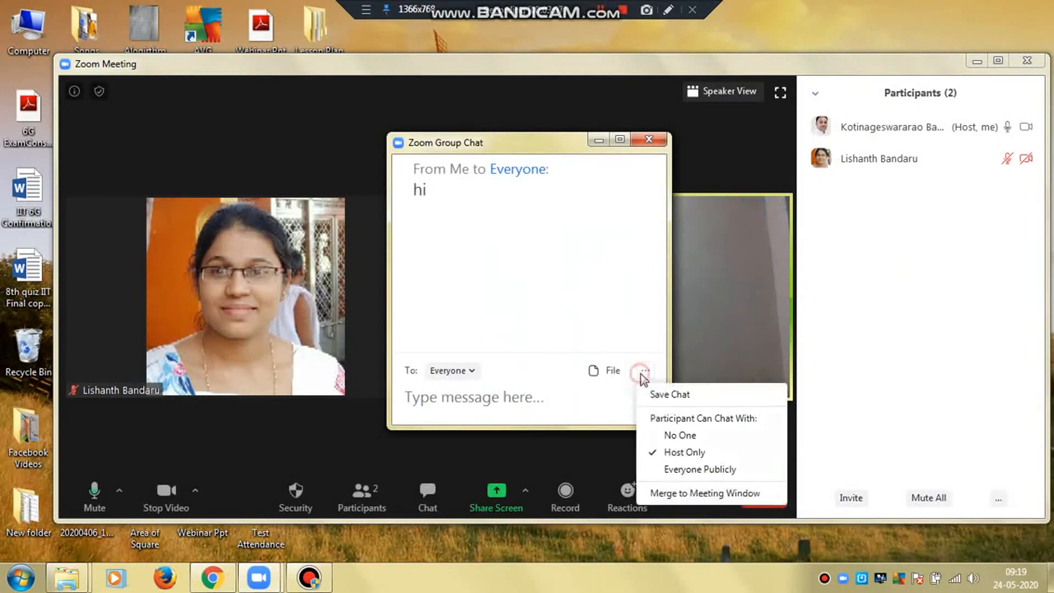
left_click(685, 493)
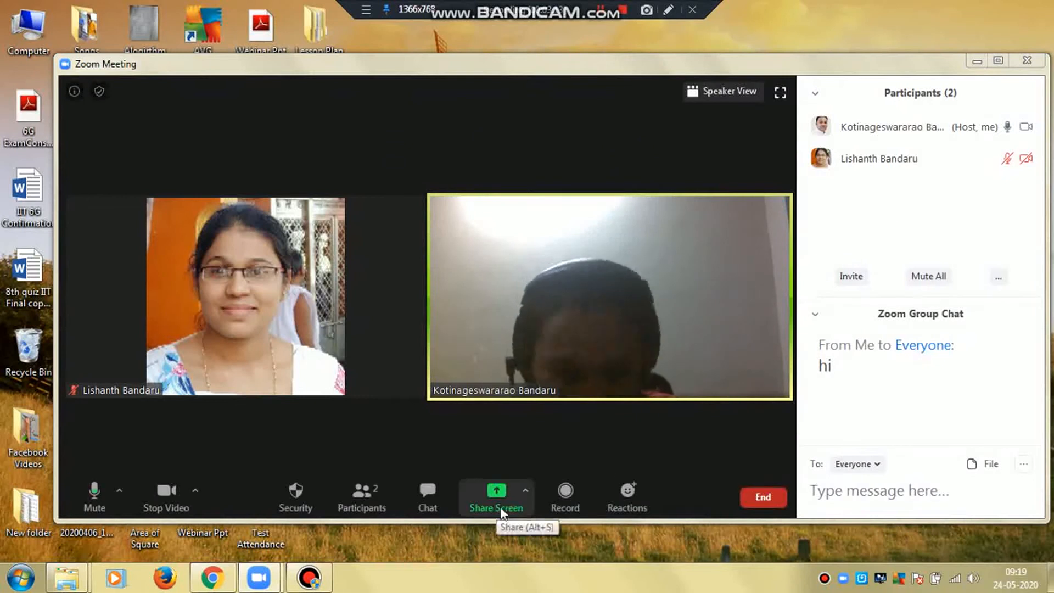
- Start recording the meeting and stop the recording after a short while
left_click(567, 494)
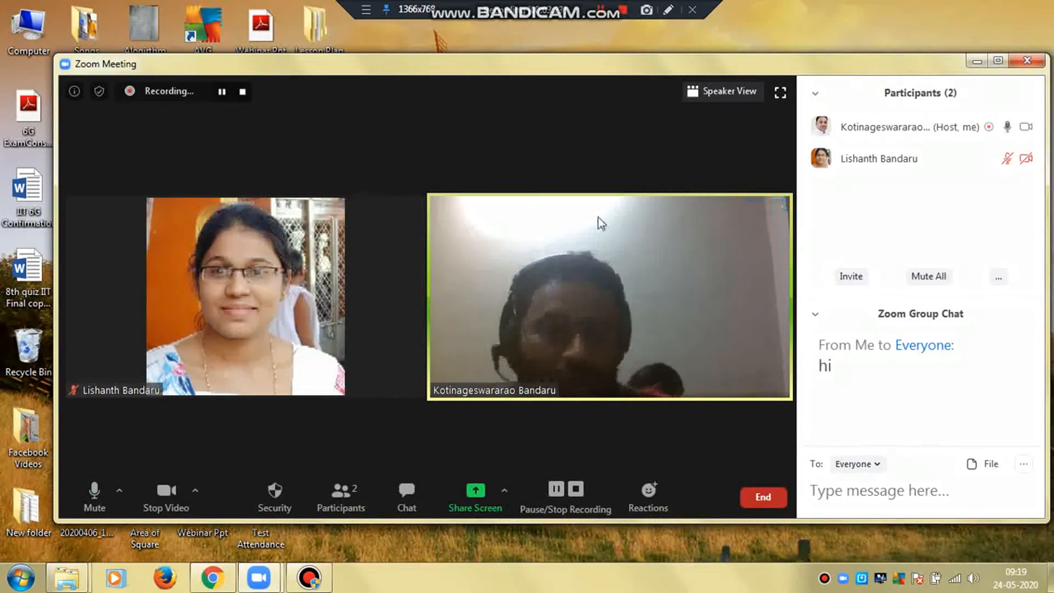
mouse_move(217, 251)
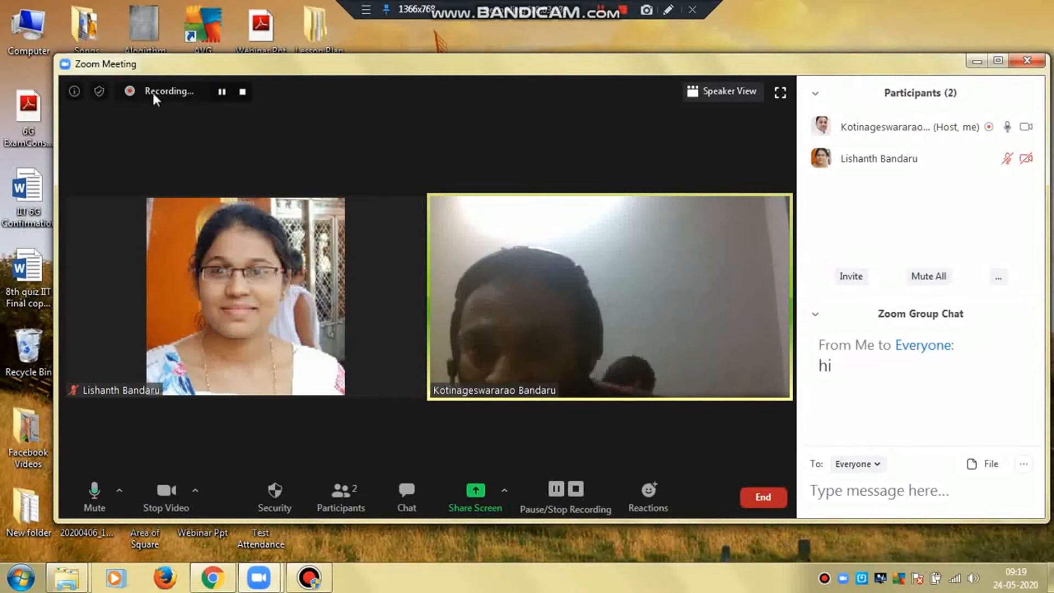
left_click(242, 94)
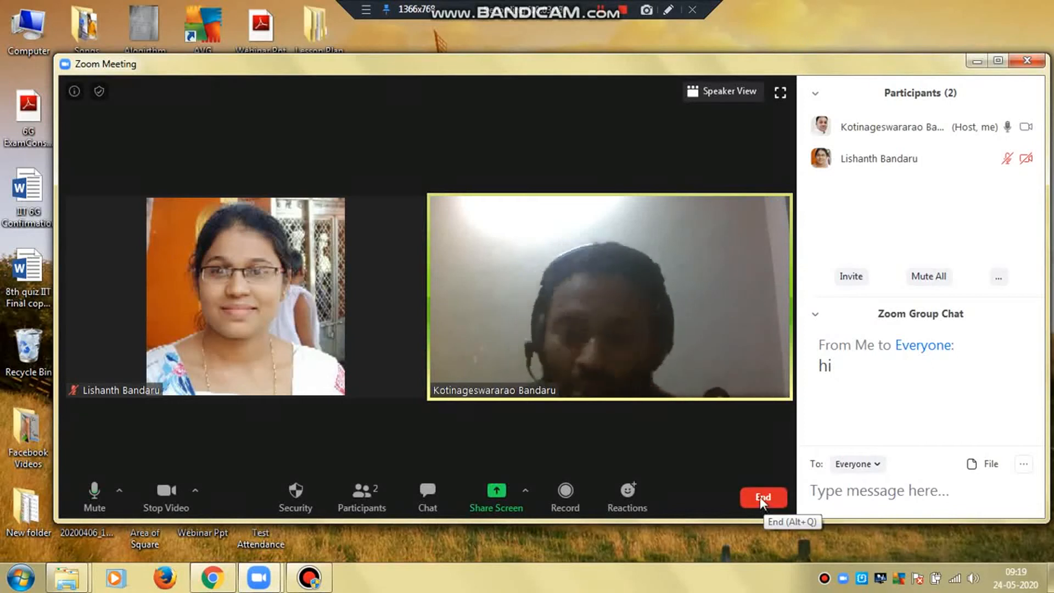
- End the meeting for all, play the recorded zoom_0 video in VLC media player, and close the player
left_click(760, 497)
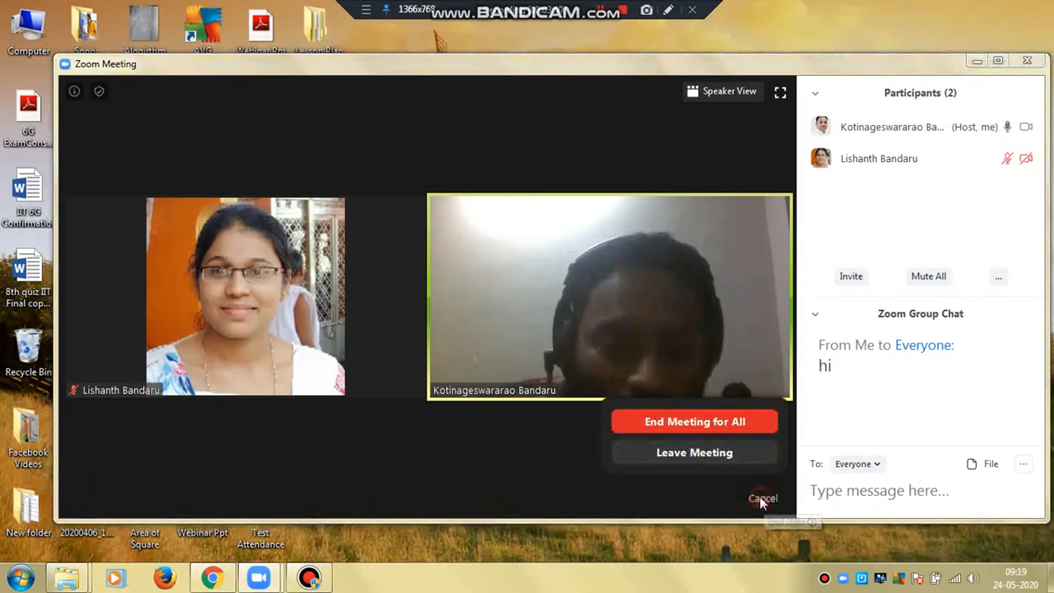
left_click(704, 422)
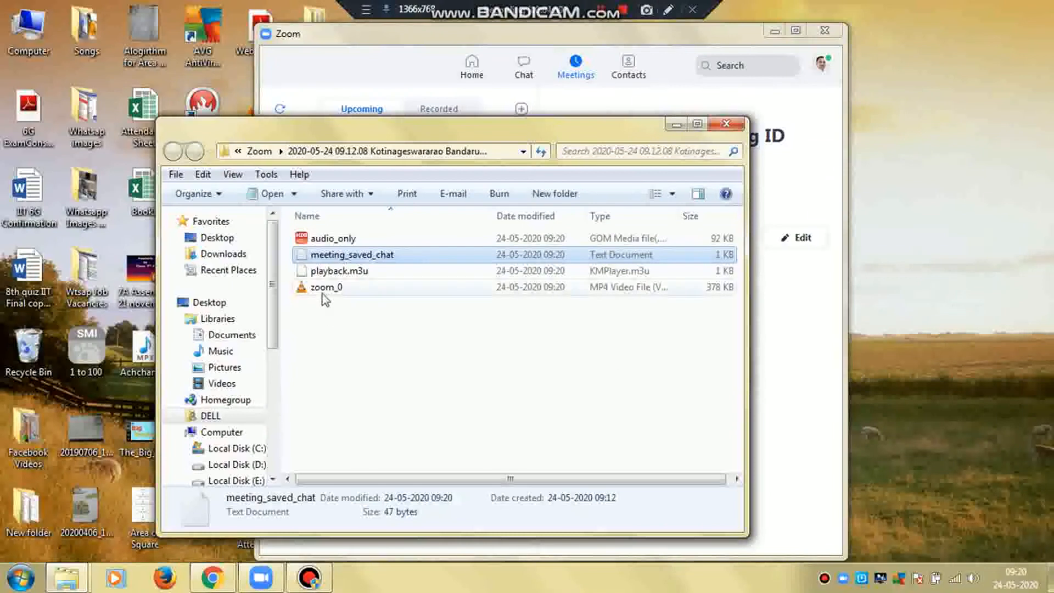
left_click(328, 288)
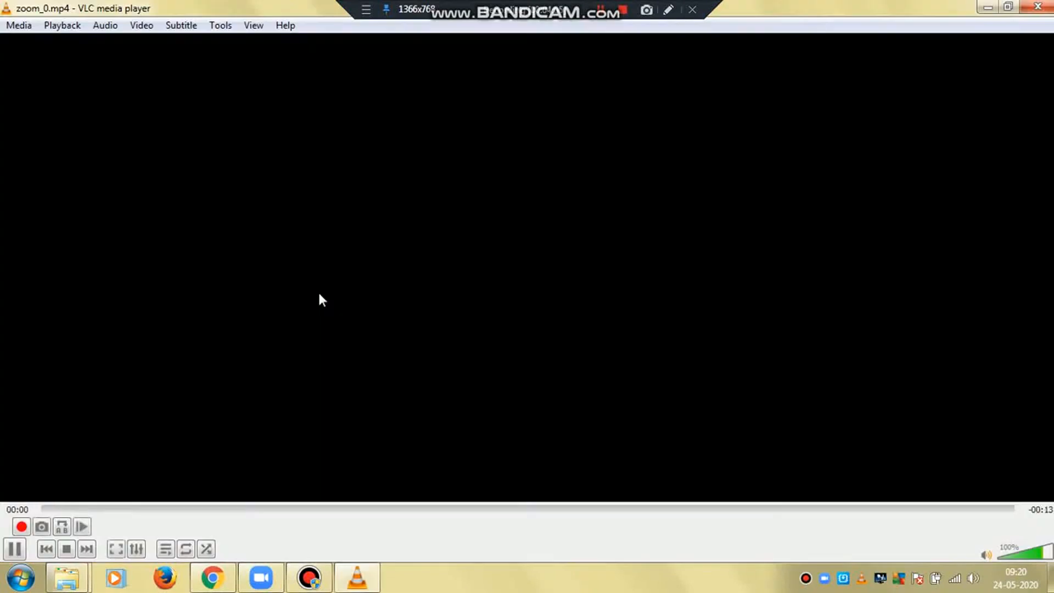
left_click(1040, 6)
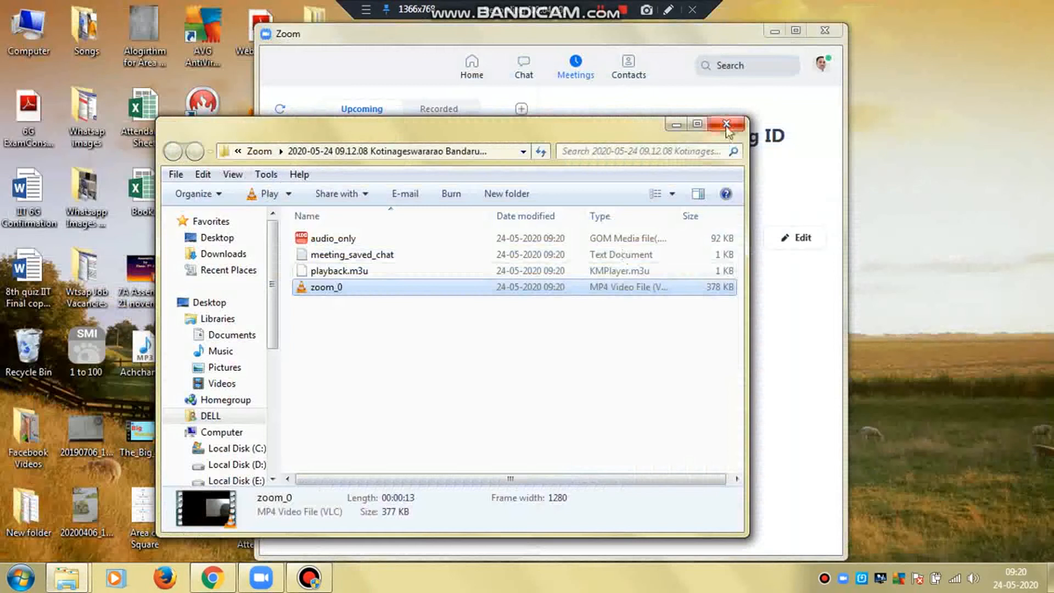
- Close the recorded meeting's folder and start a new meeting with the Personal Meeting ID
left_click(726, 124)
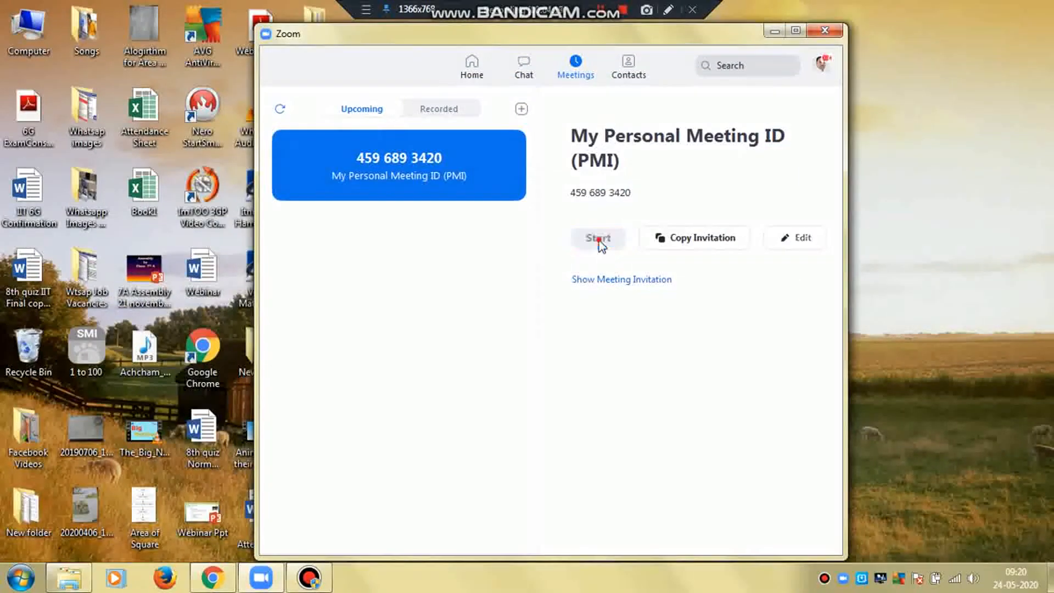
left_click(598, 241)
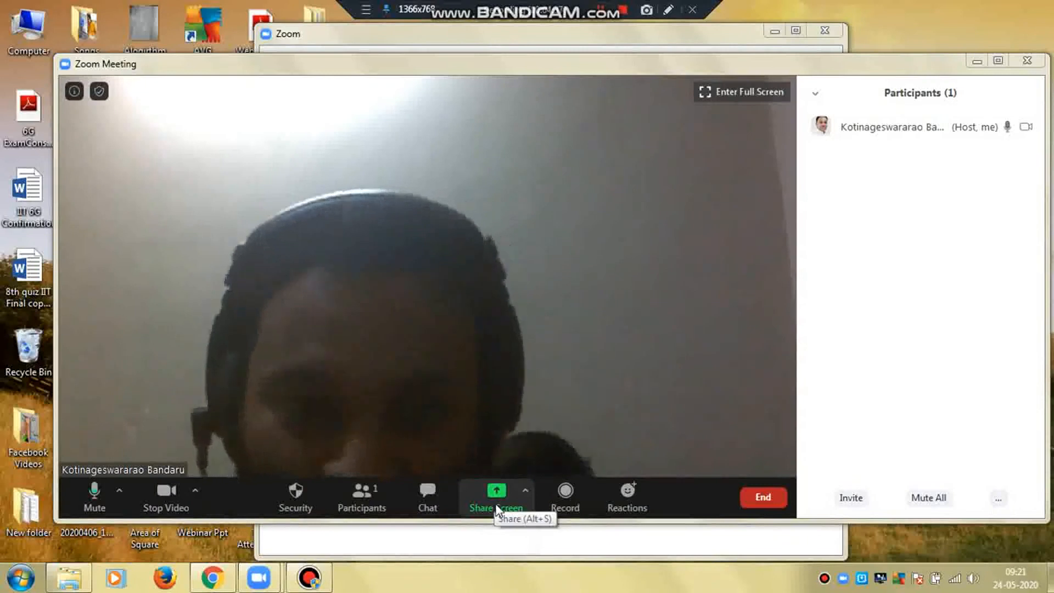
- Share the whole screen with computer sound and video clip optimization enabled, and minimize the main Zoom window
mouse_move(495, 504)
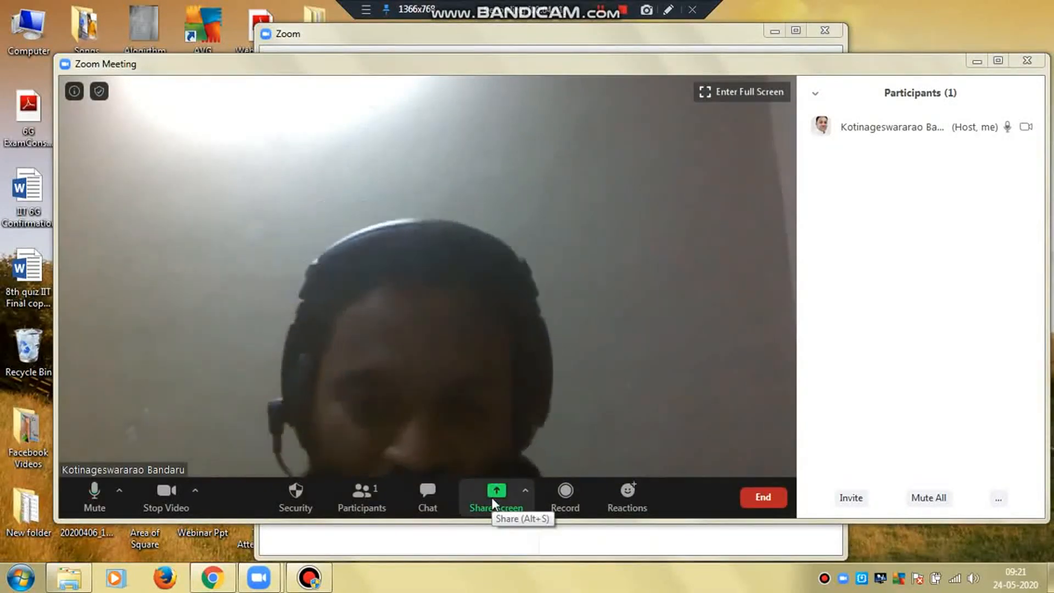
left_click(493, 502)
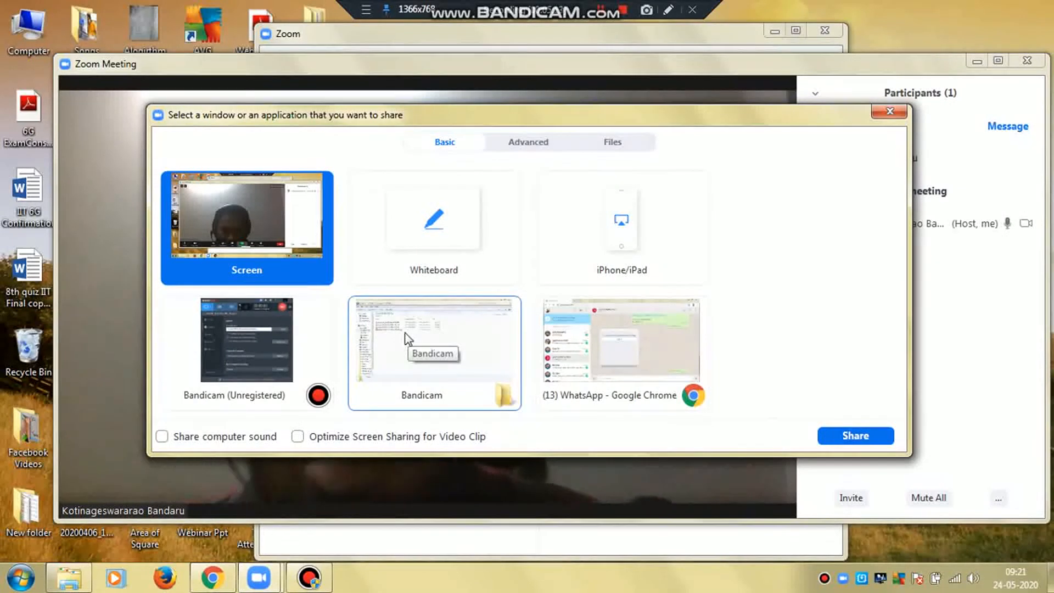
left_click(162, 436)
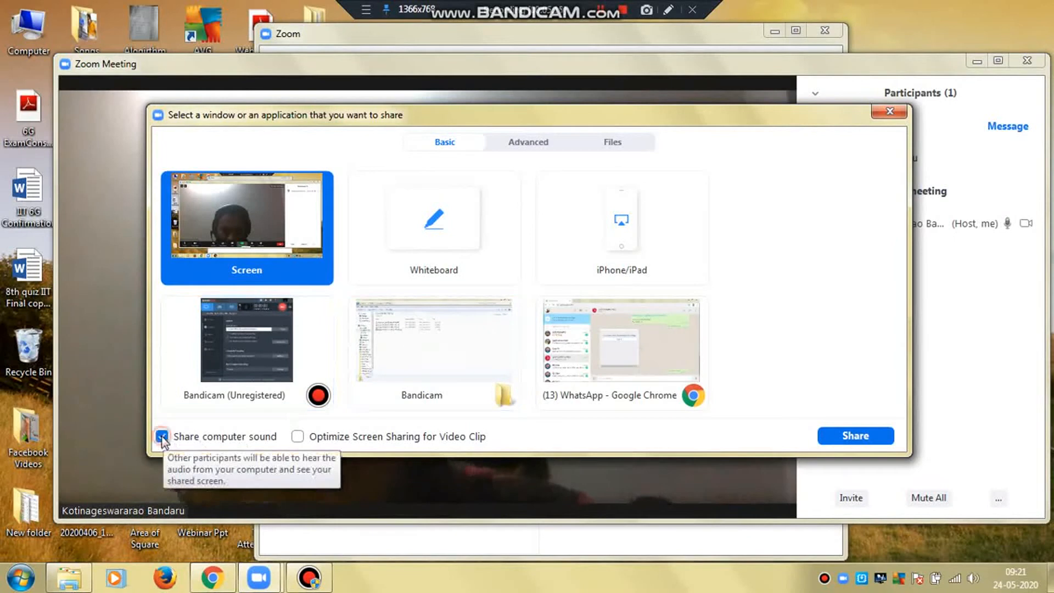
left_click(298, 437)
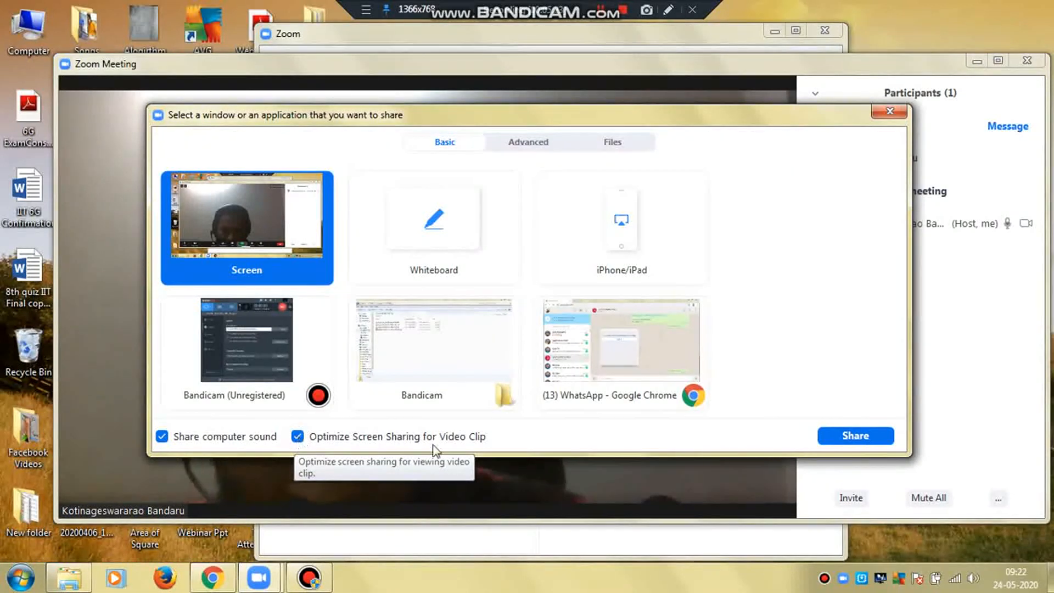
left_click(867, 437)
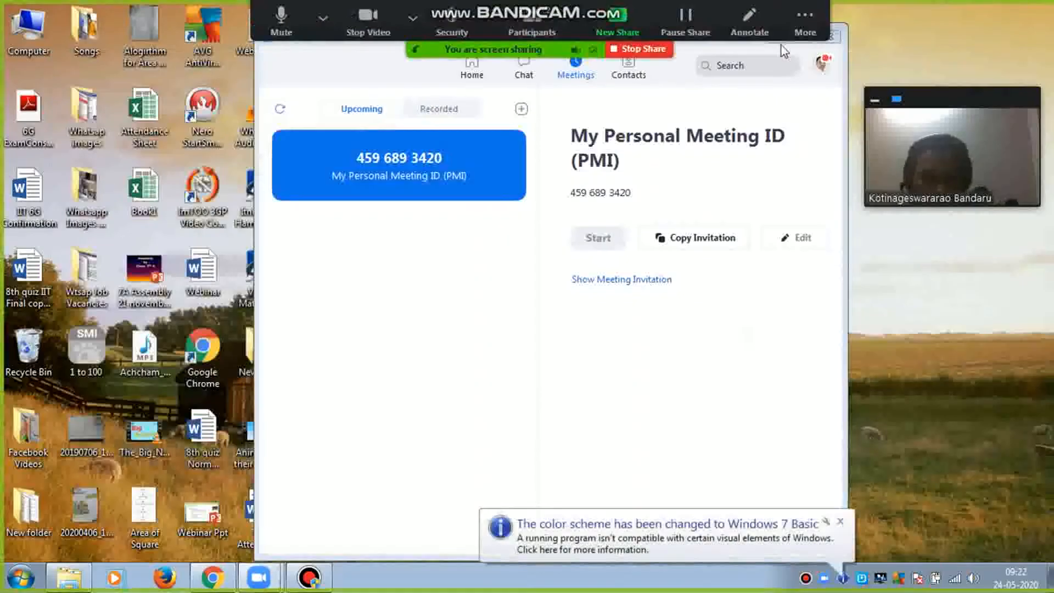
left_click(777, 38)
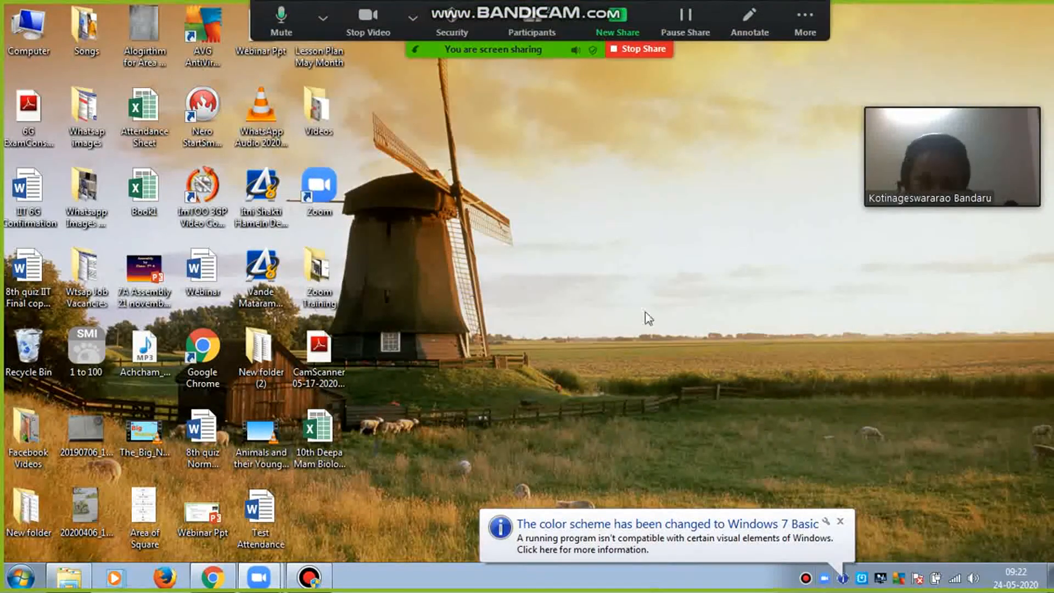
- Open the group chat while sharing the screen, check who can receive messages, and close the chat
left_click(797, 22)
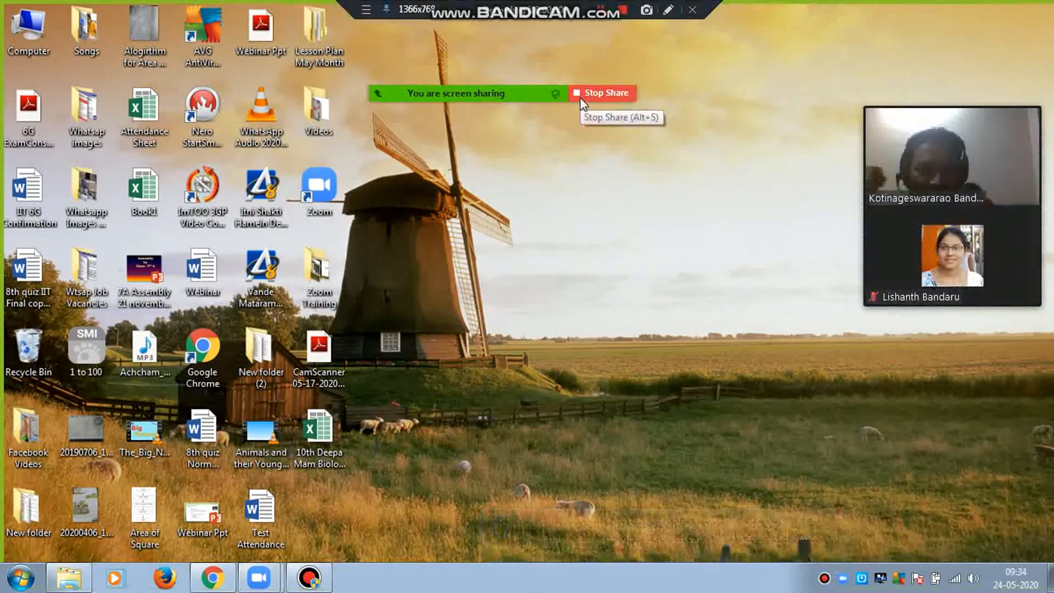
left_click(812, 64)
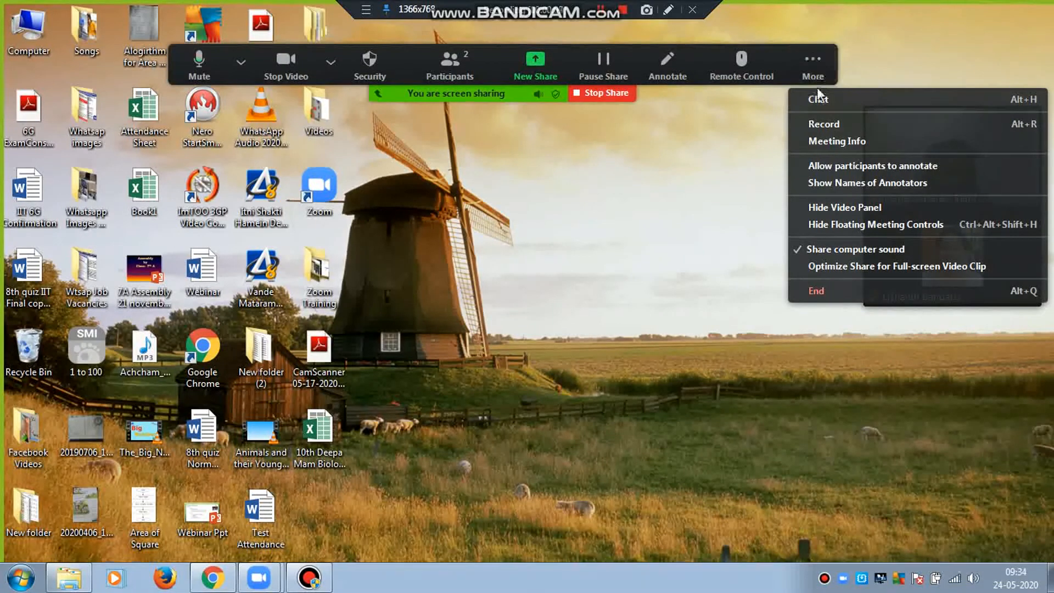
left_click(823, 100)
left_click(452, 370)
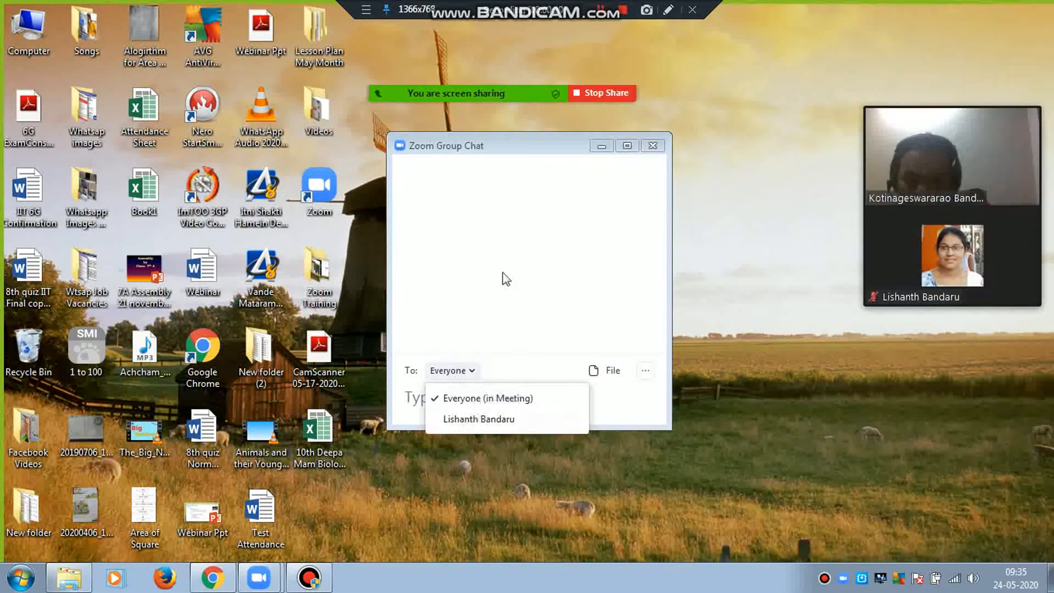
left_click(503, 273)
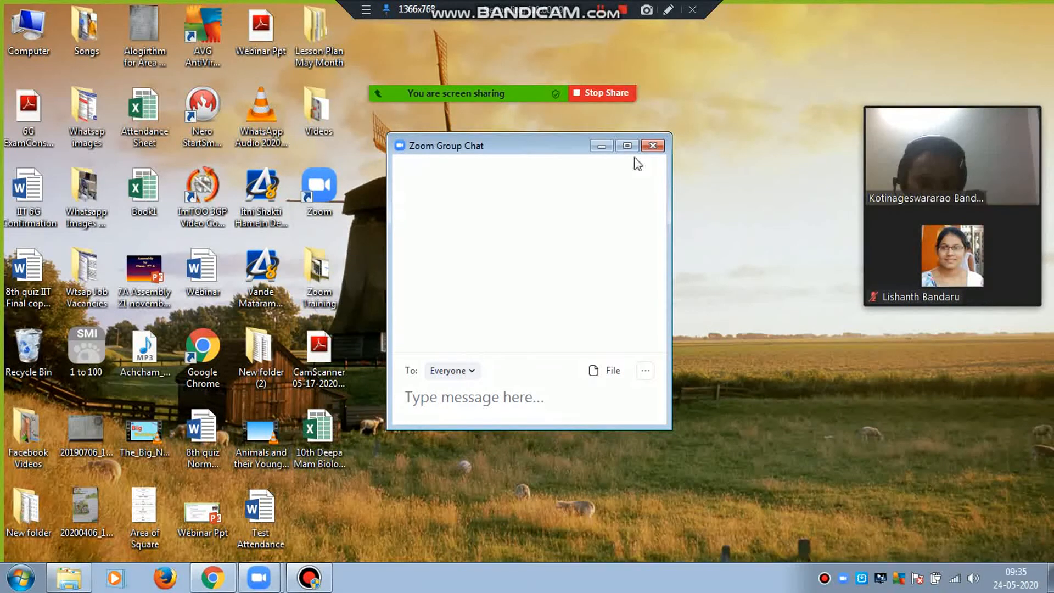
left_click(651, 146)
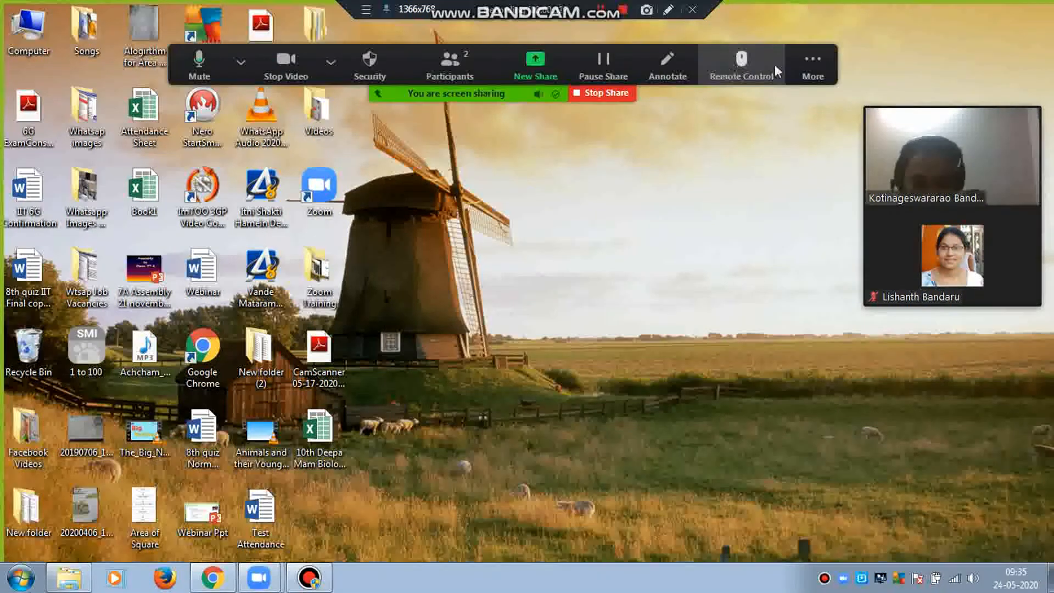
- Allow participants to annotate the shared screen and disable their annotation again
left_click(811, 66)
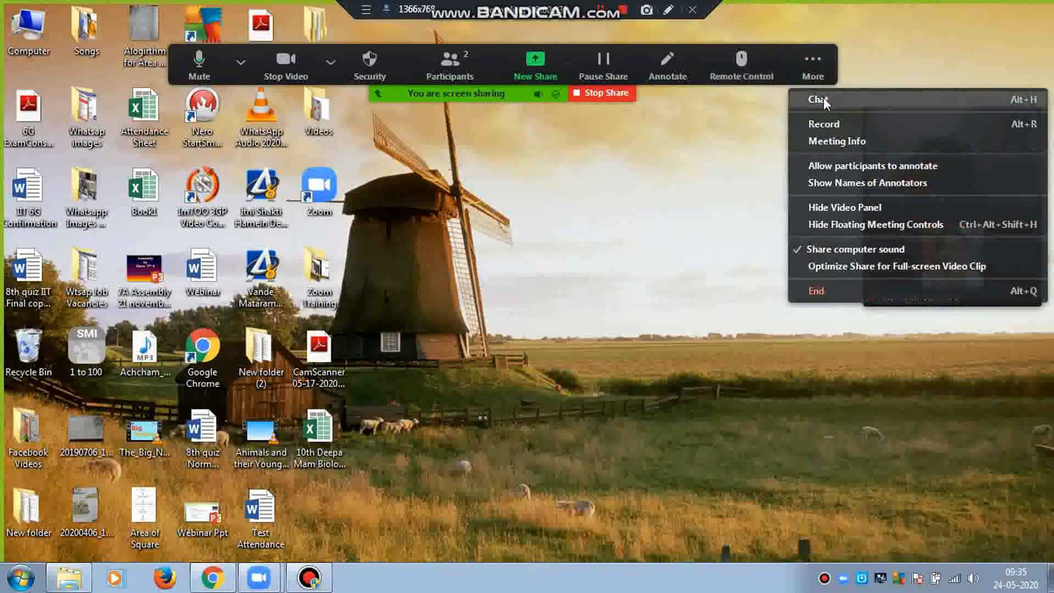
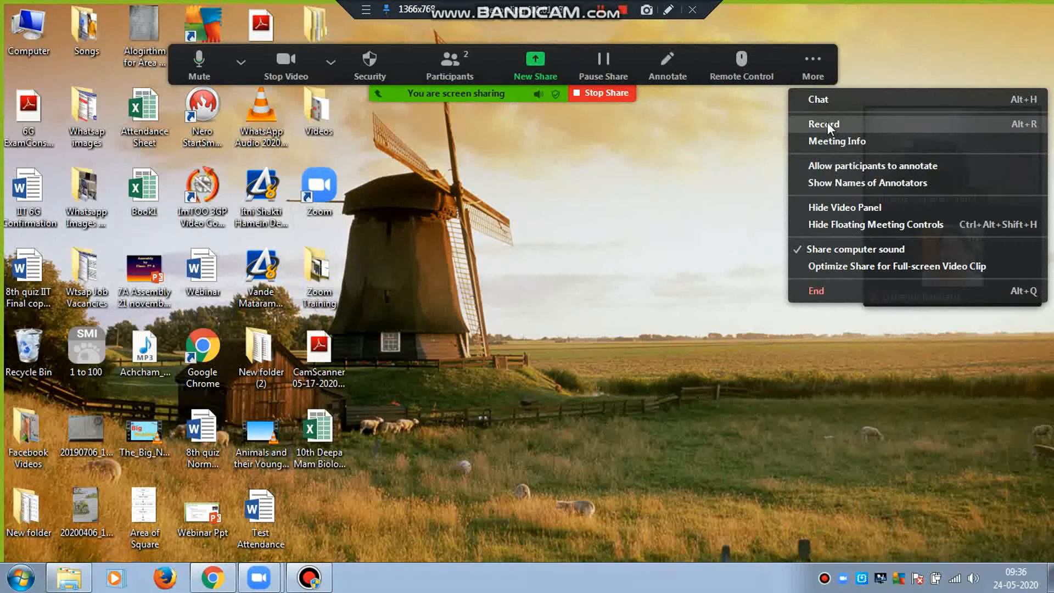
left_click(834, 166)
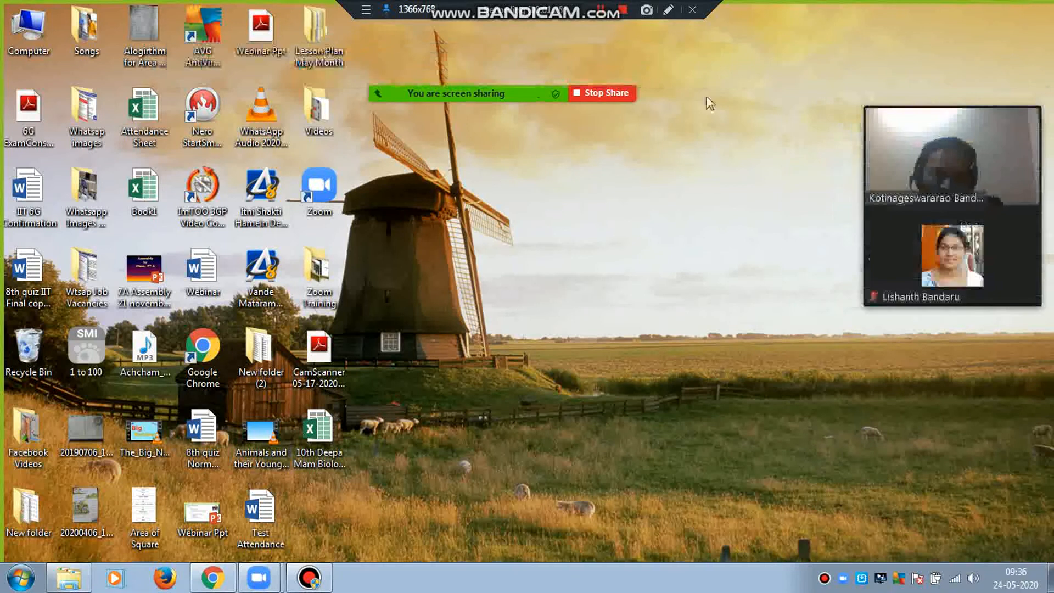
left_click(811, 67)
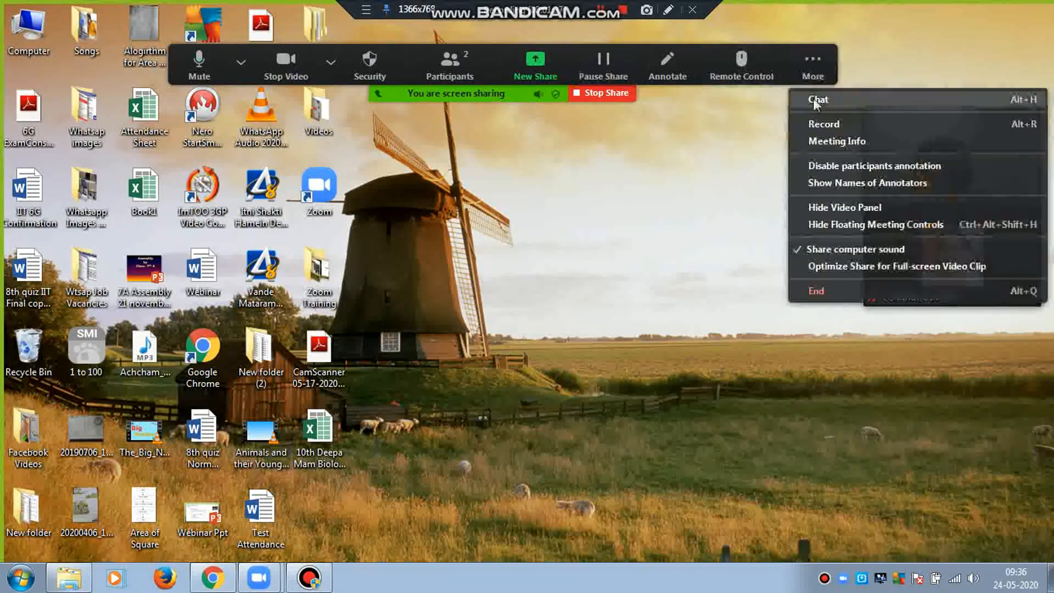
left_click(831, 164)
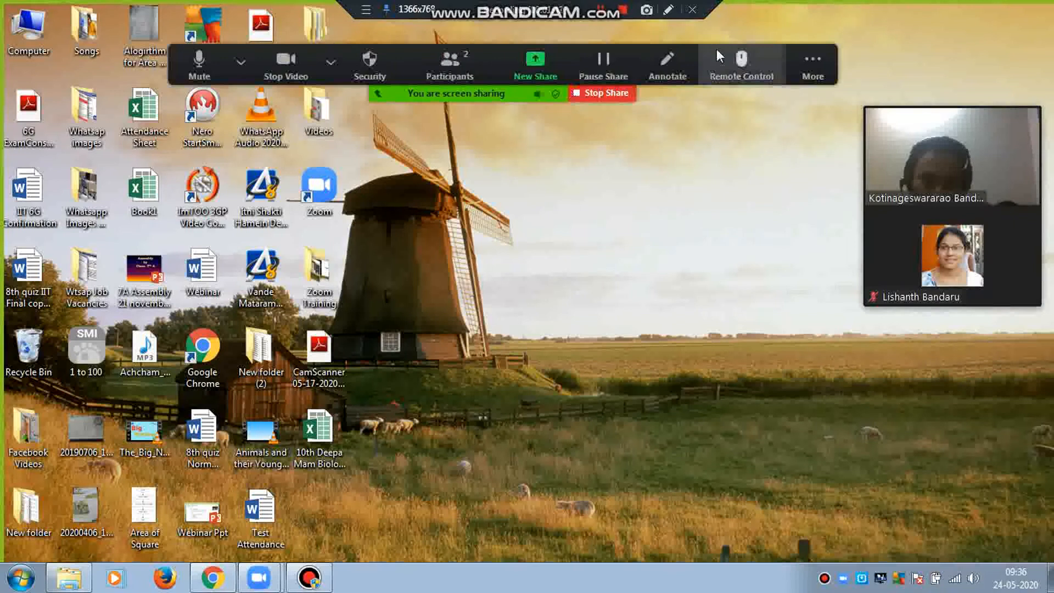
- Hide the video panel during the screen share and show it again
left_click(807, 58)
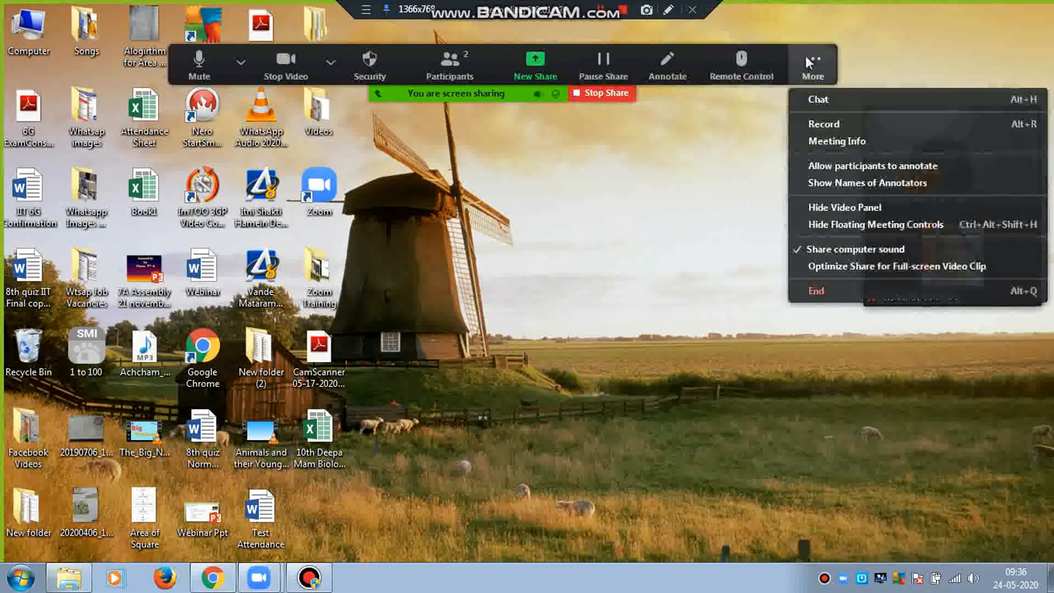
left_click(852, 207)
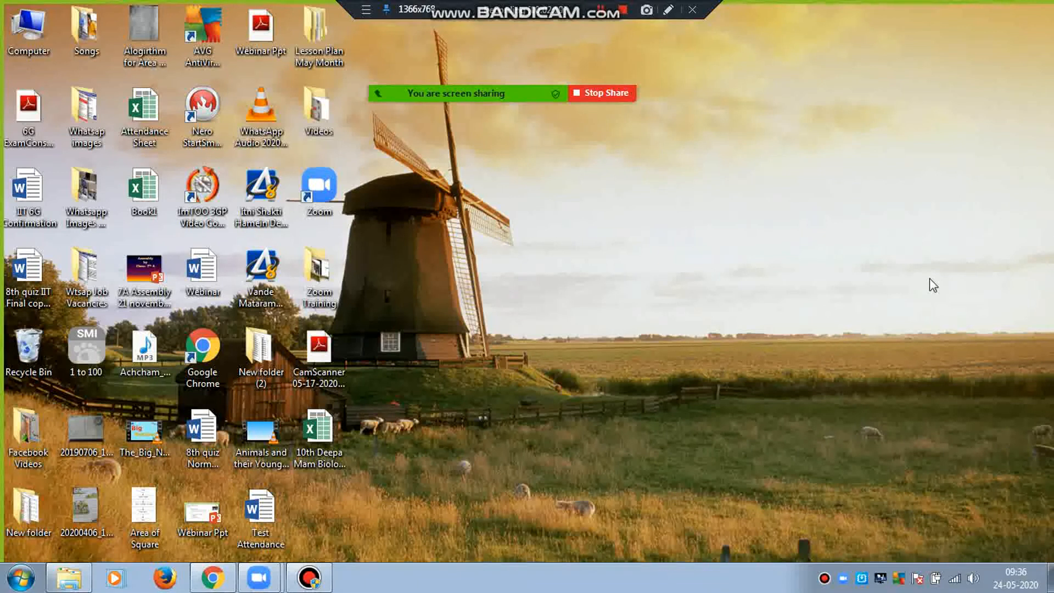
mouse_move(606, 50)
left_click(812, 66)
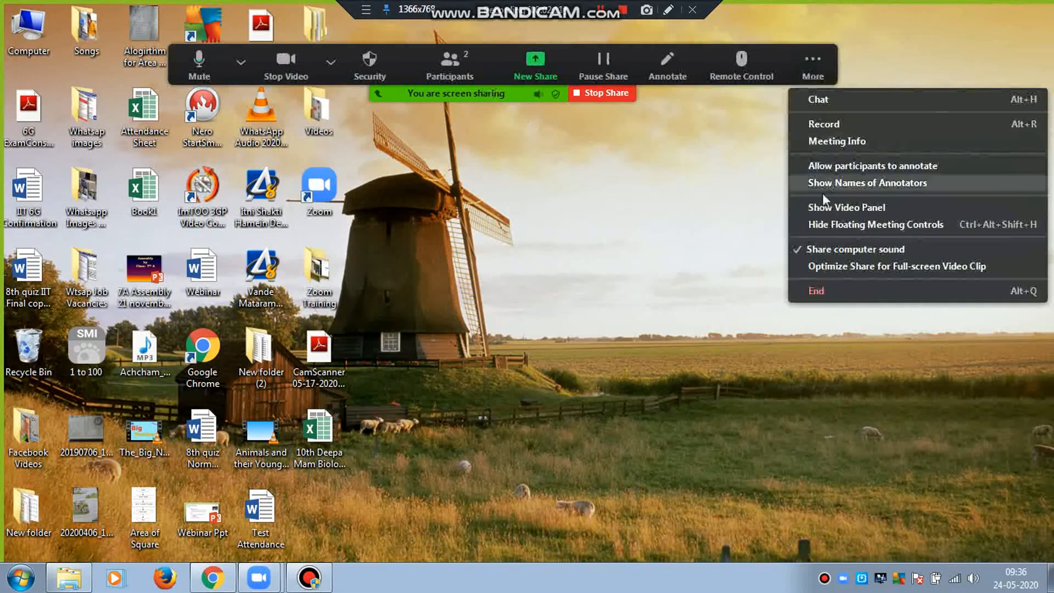
left_click(828, 208)
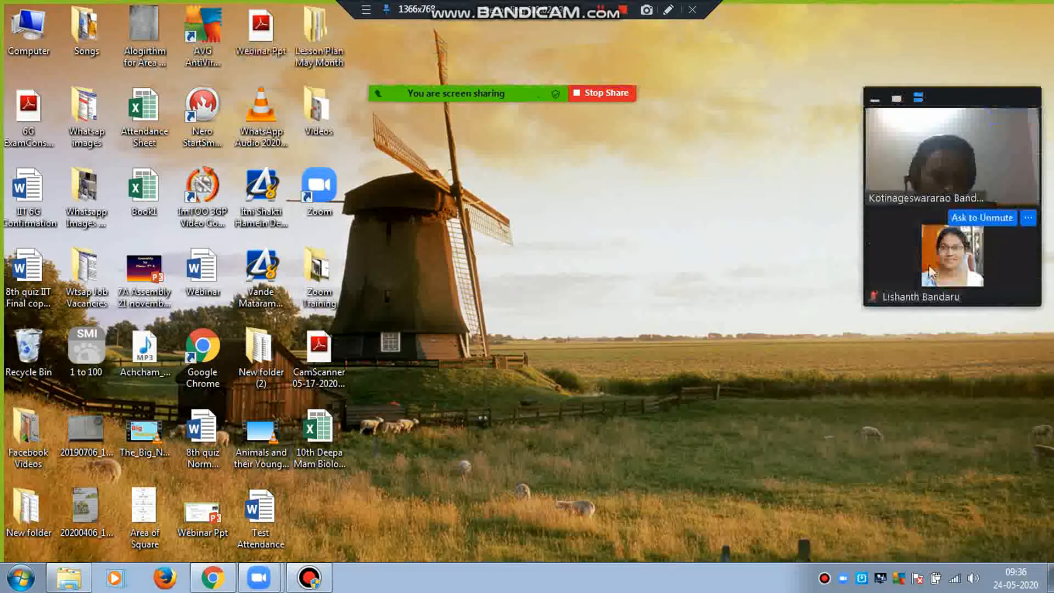
mouse_move(933, 157)
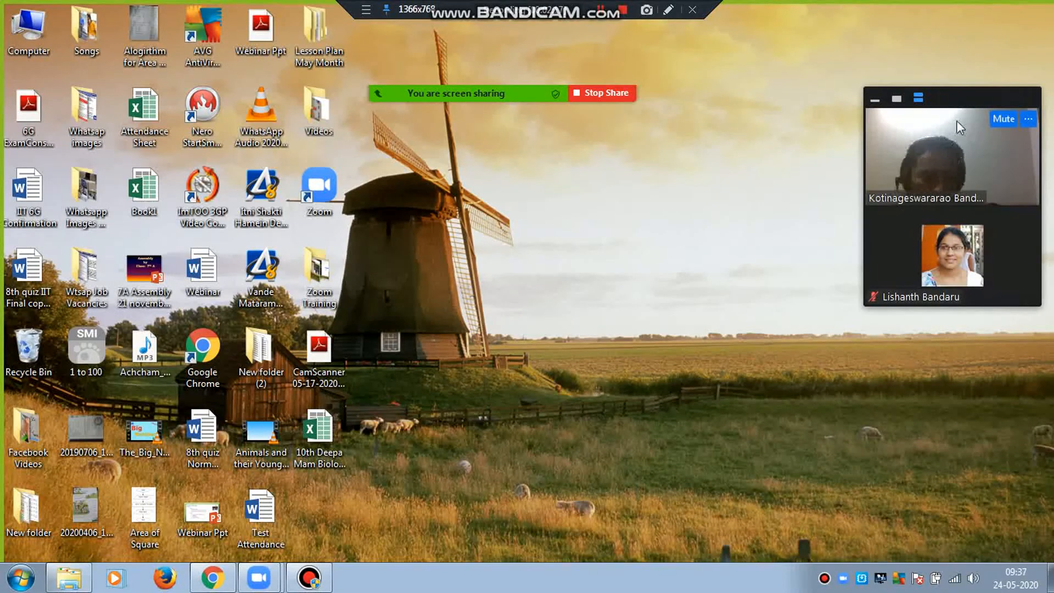
- Review the remote control options for accepting requests and giving a participant mouse and keyboard control
left_click(809, 63)
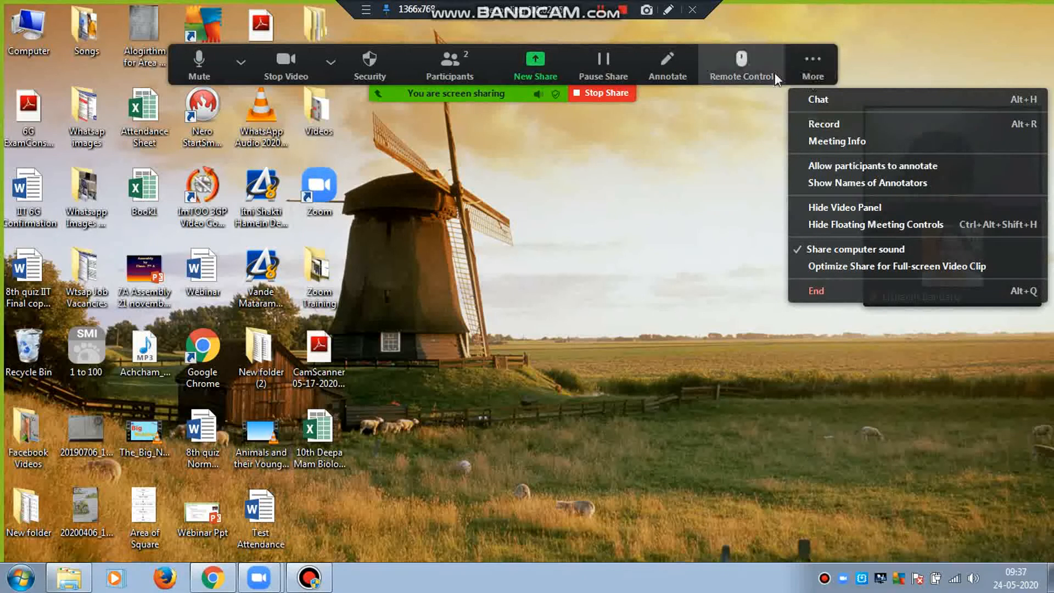
left_click(750, 68)
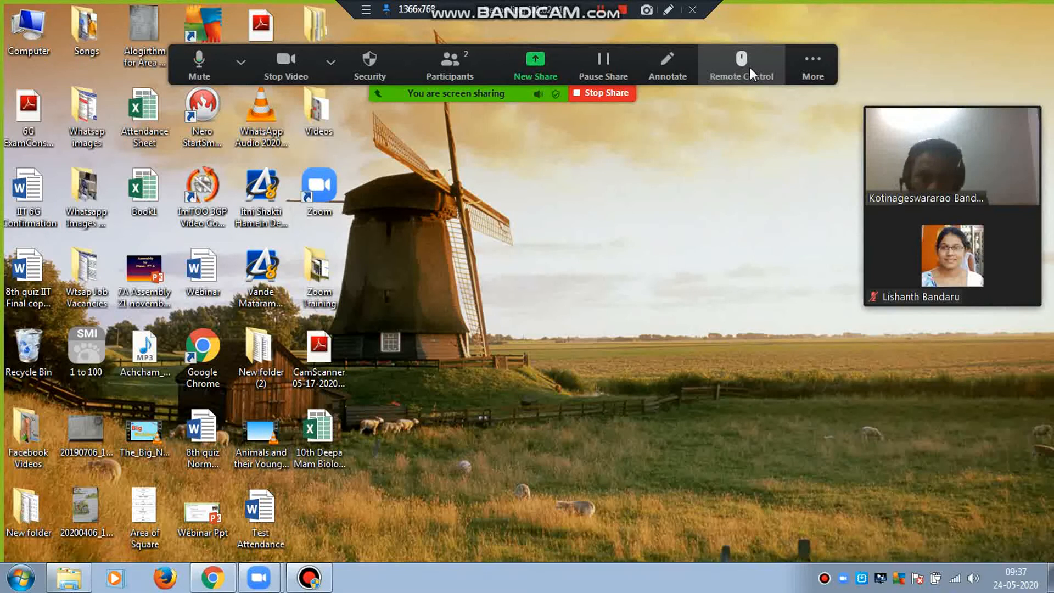
left_click(750, 68)
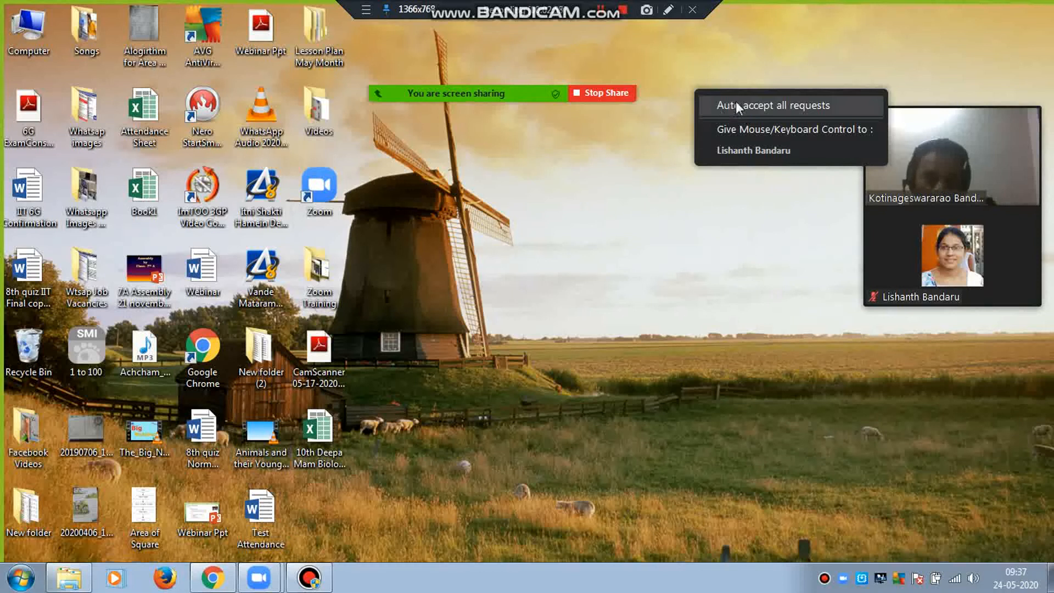
mouse_move(612, 81)
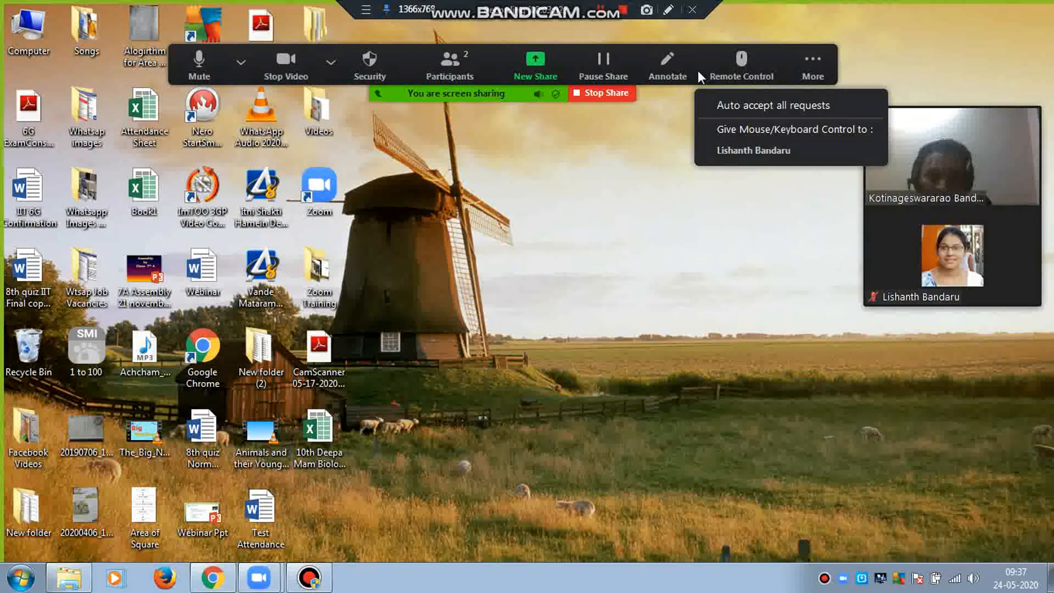
- Bring up the annotation tools for the shared screen and examine the Draw, Stamp, Spotlight and Format options
left_click(670, 65)
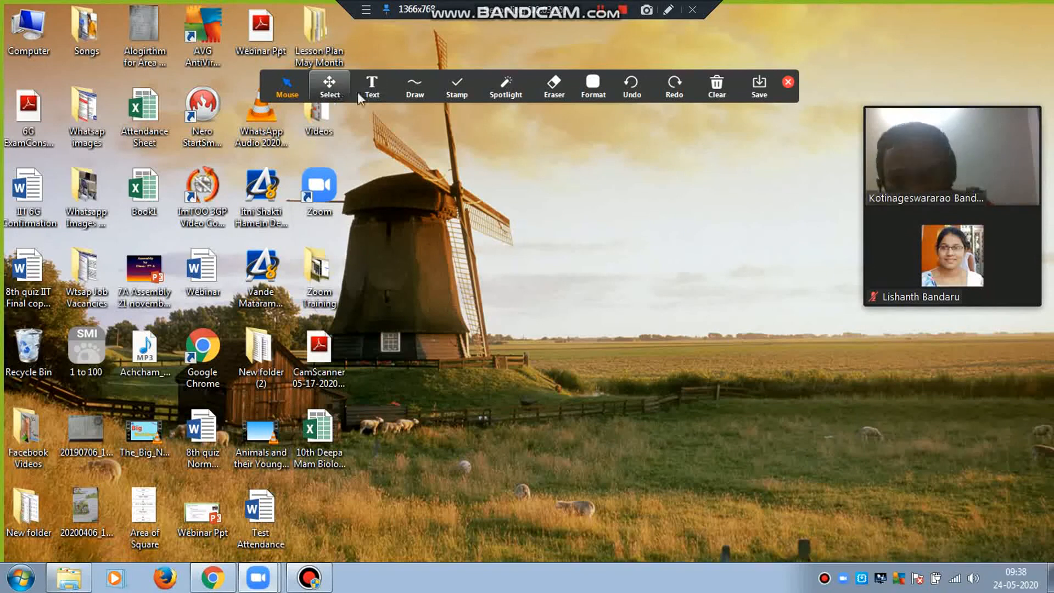
left_click(400, 91)
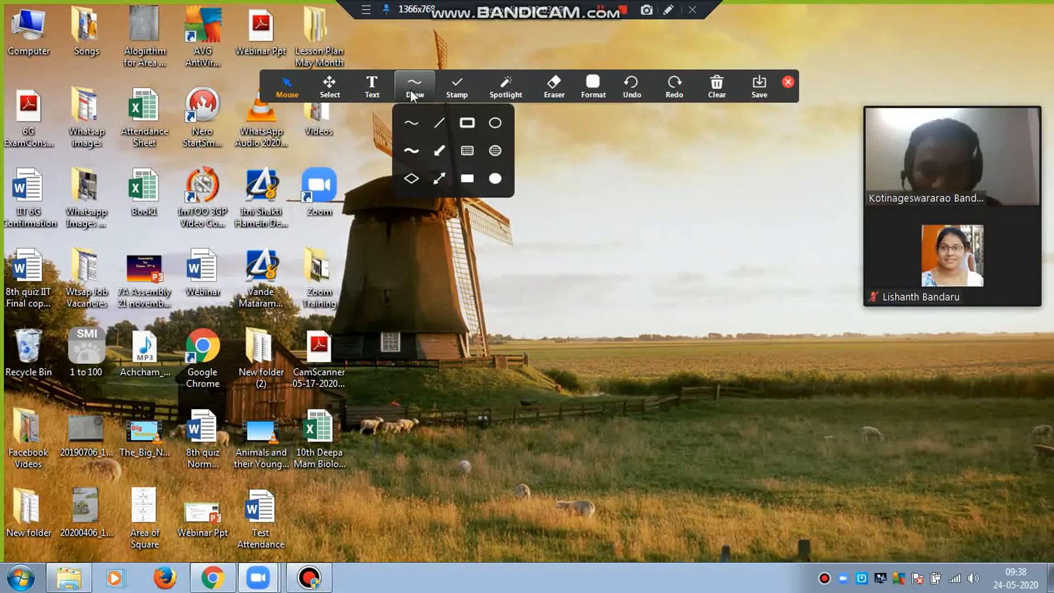
left_click(456, 84)
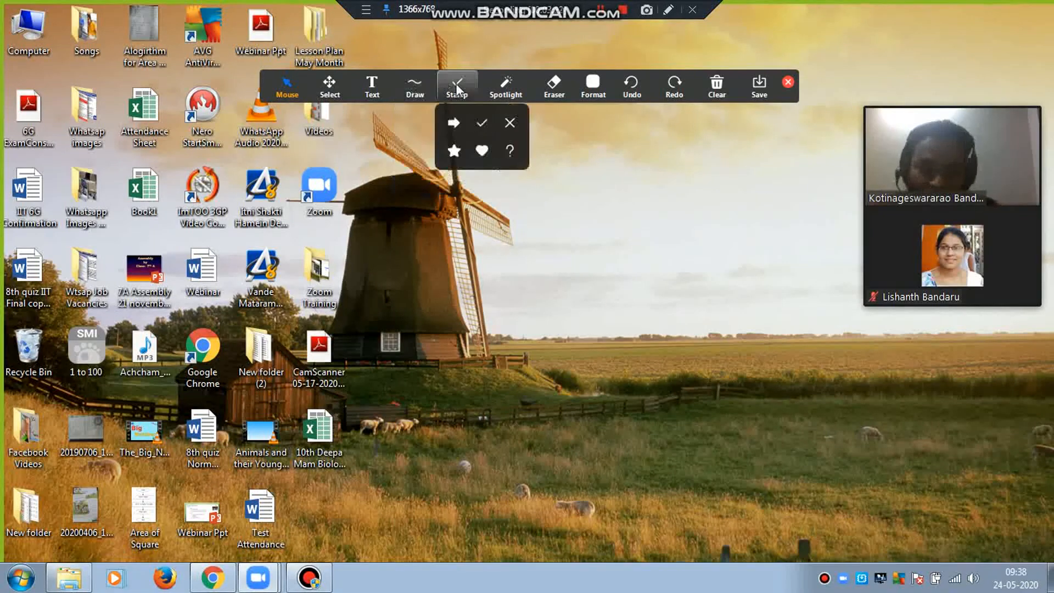
left_click(506, 84)
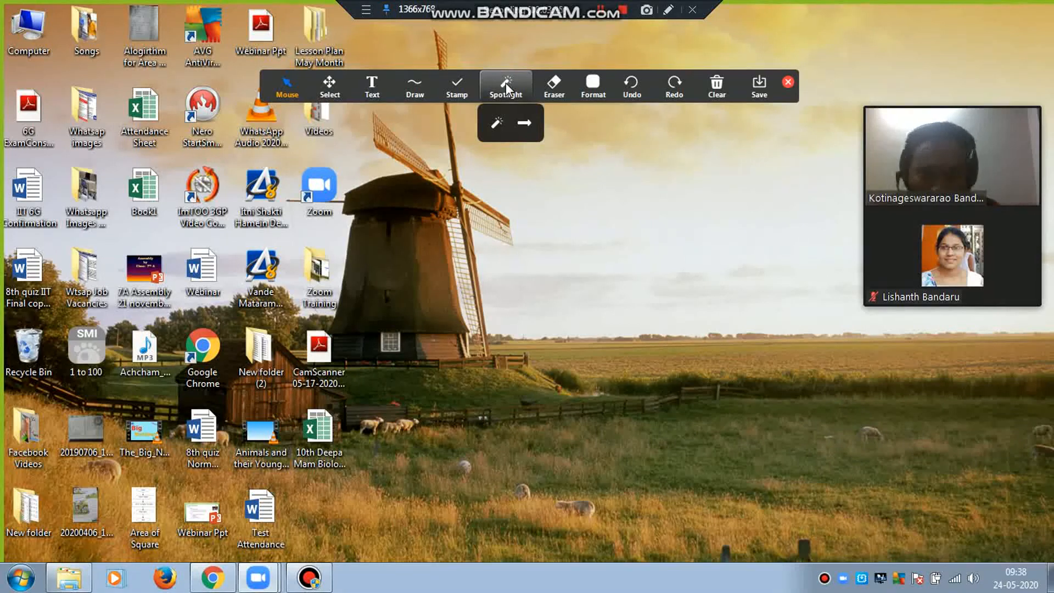
left_click(597, 87)
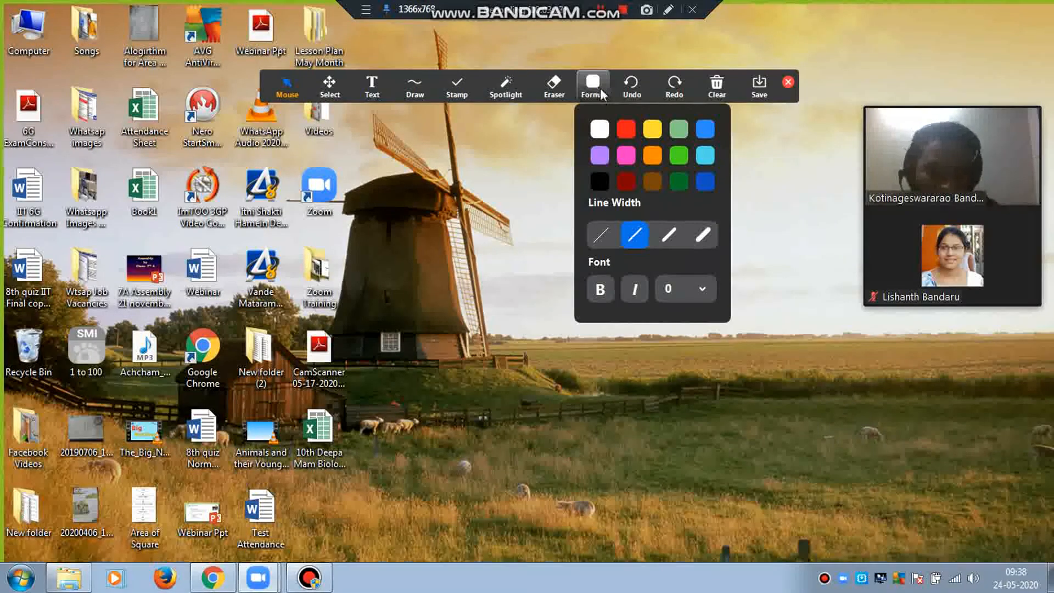
left_click(602, 94)
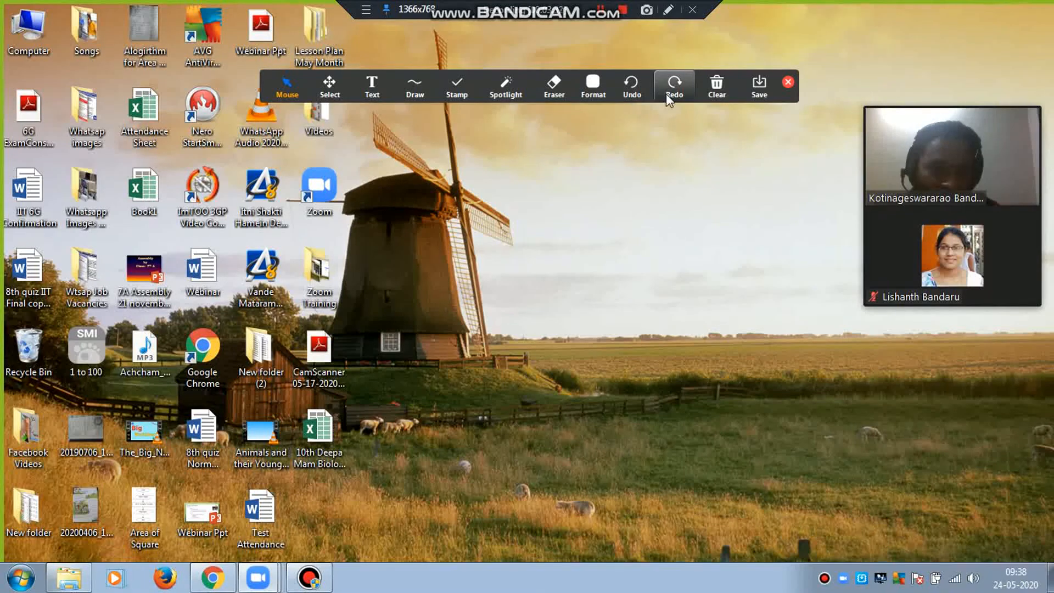
- Clear all drawings from the shared screen
left_click(708, 88)
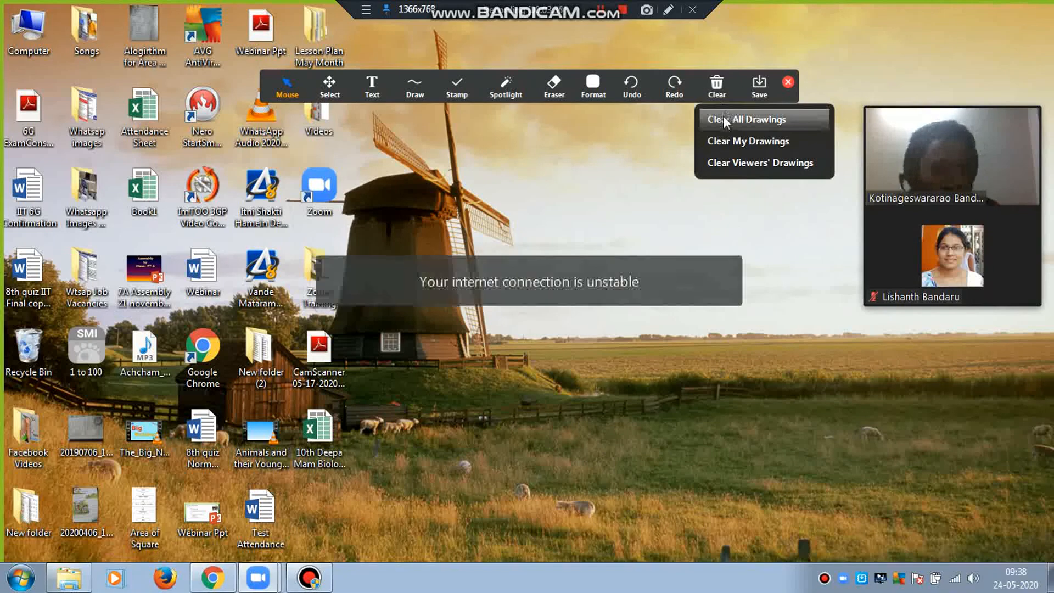
left_click(732, 127)
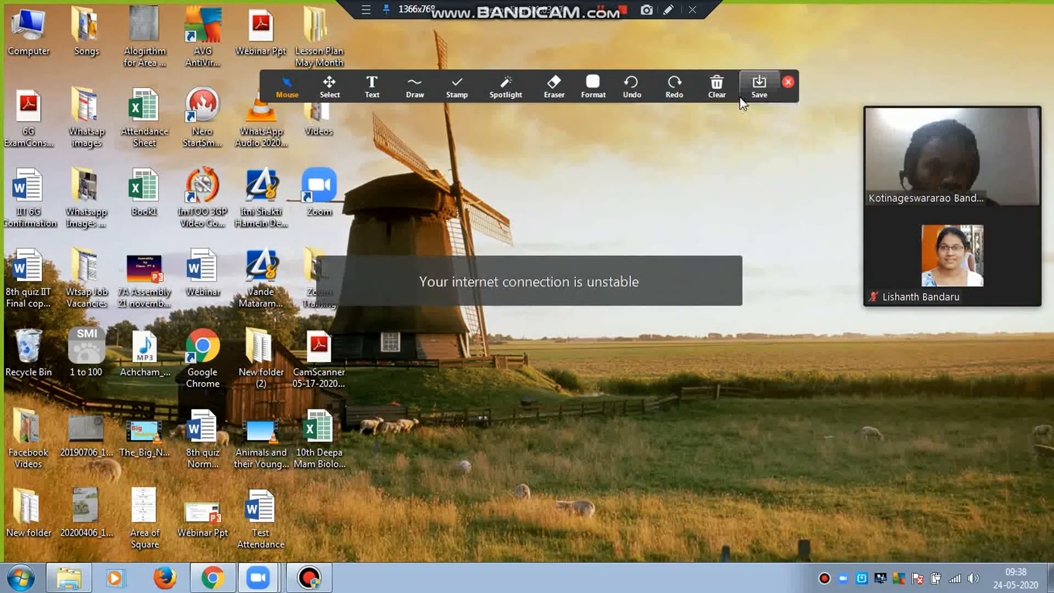
- Close the annotation tools and review the host's options for the other participant in both the participants list and the video panel
left_click(788, 84)
mouse_move(545, 60)
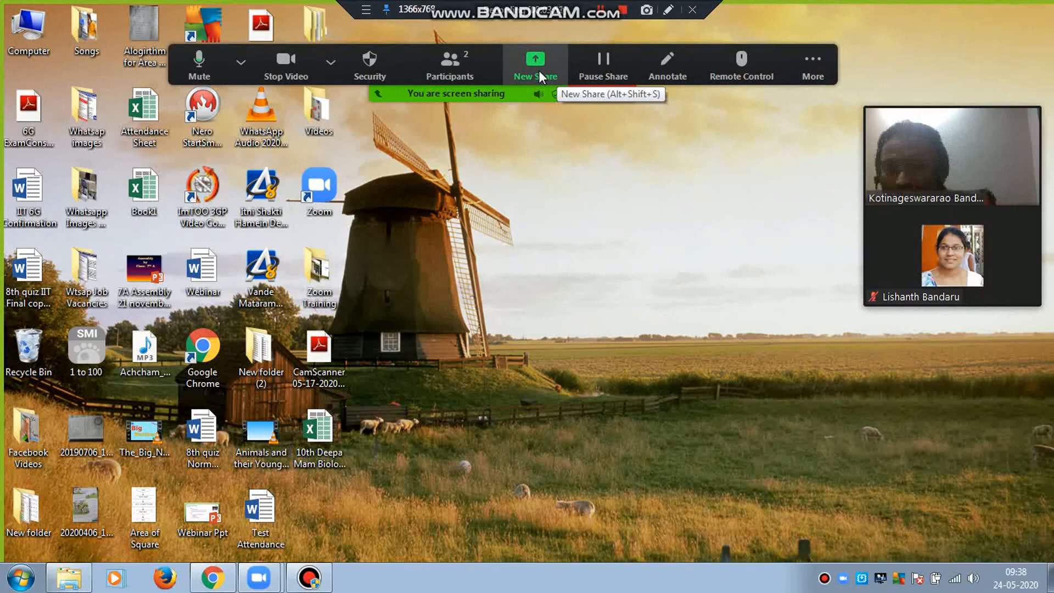
left_click(449, 68)
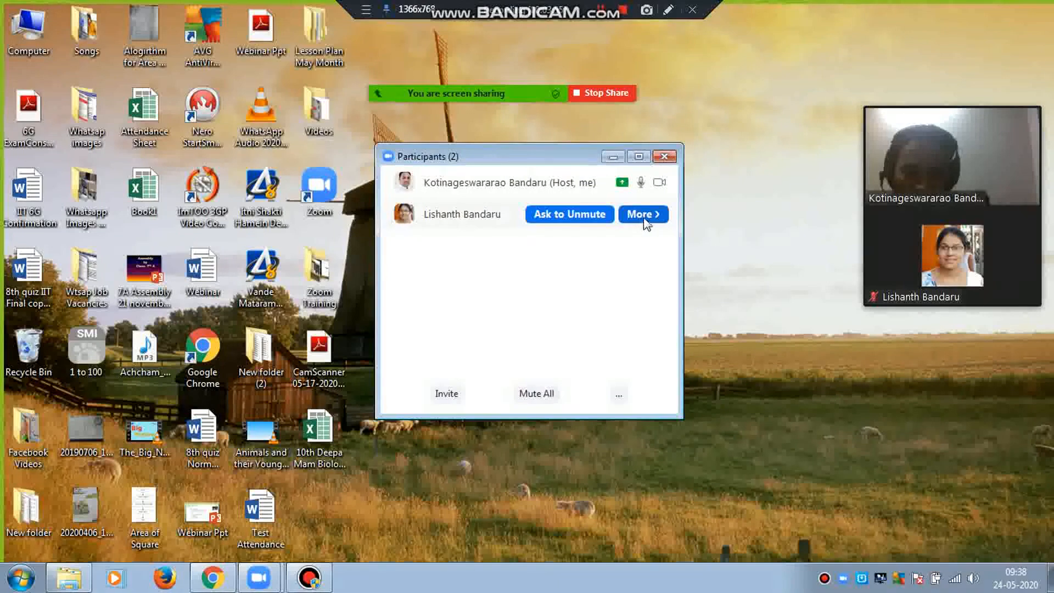
left_click(652, 218)
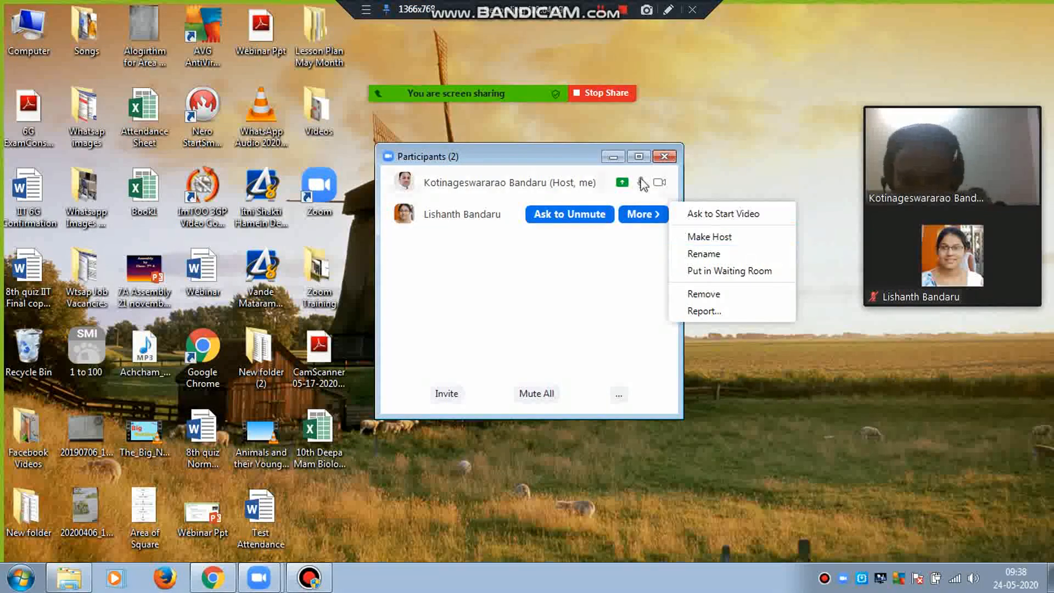
left_click(662, 157)
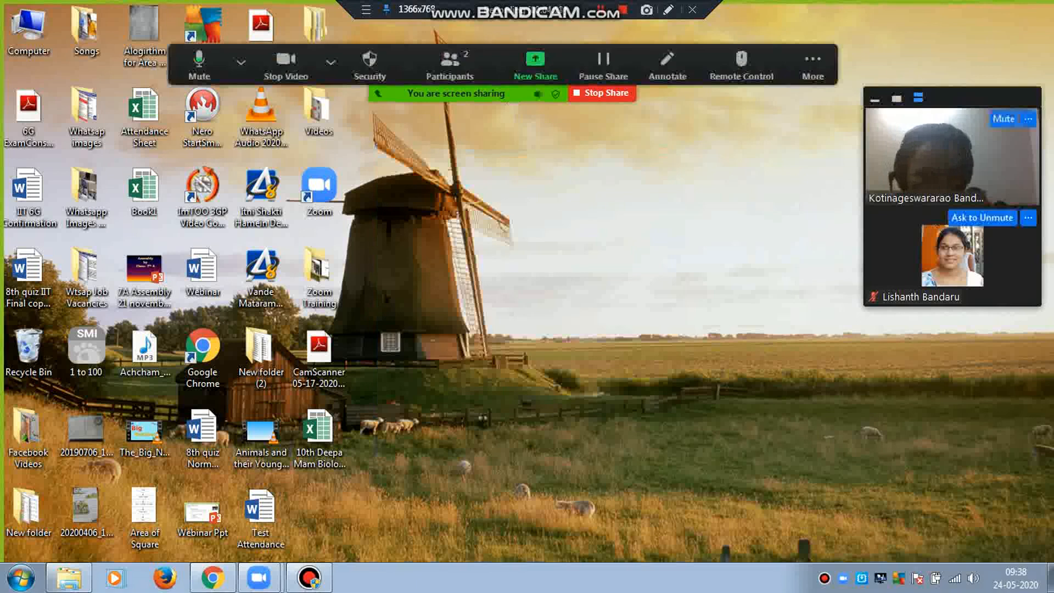
left_click(1028, 218)
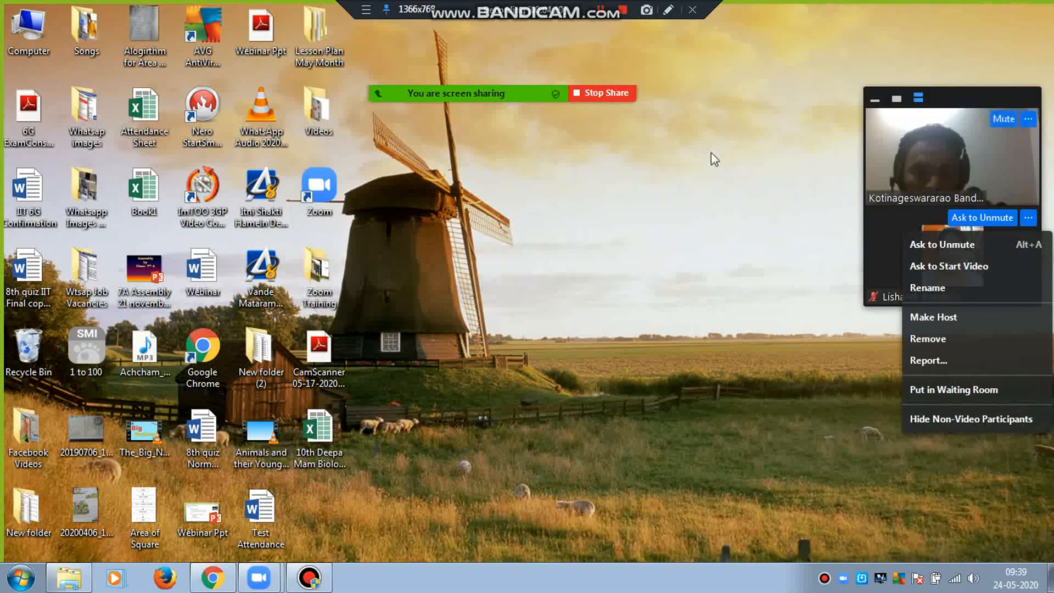
mouse_move(496, 65)
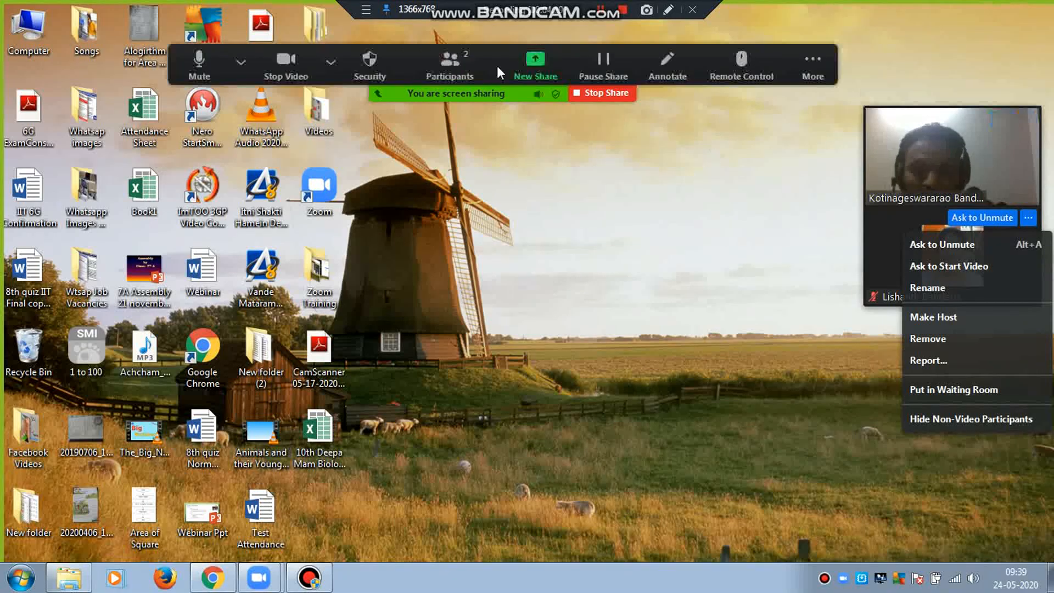
- Review the meeting's security permissions, camera choices, microphone and speaker choices, and the additional screen-sharing options
left_click(369, 63)
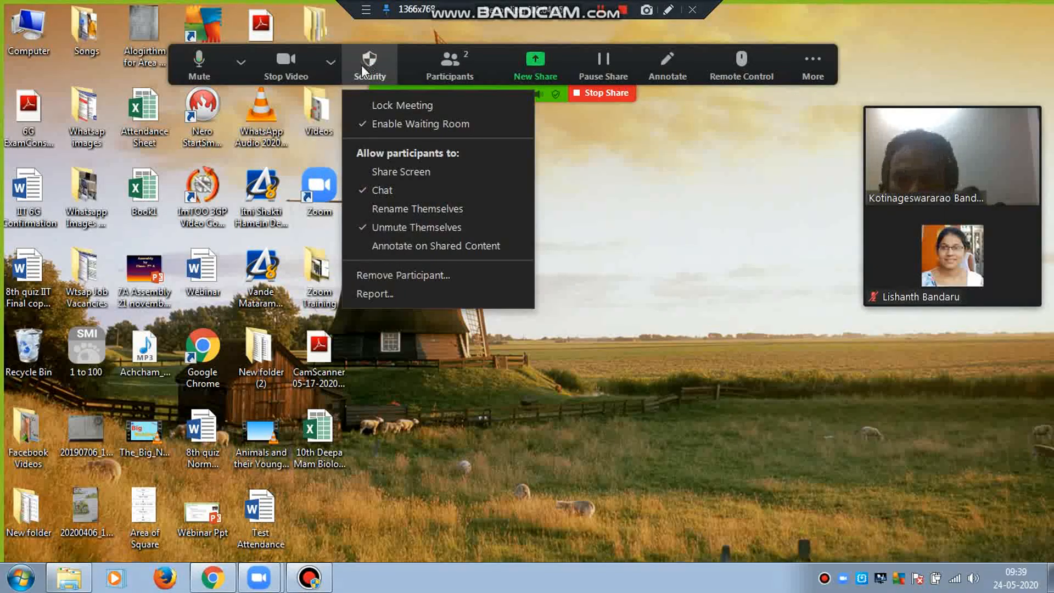
left_click(353, 65)
left_click(331, 63)
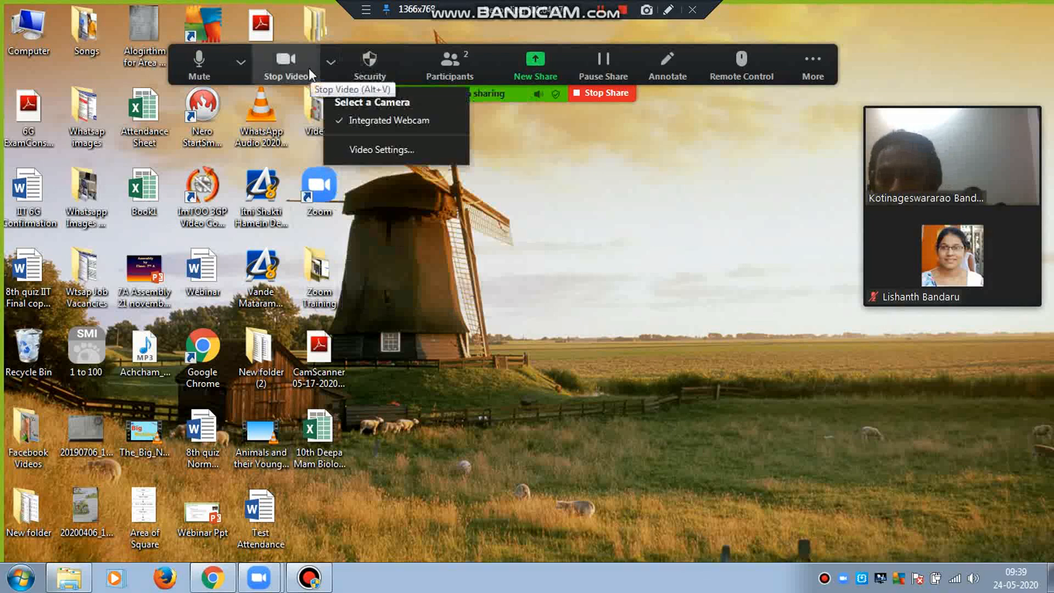
left_click(240, 61)
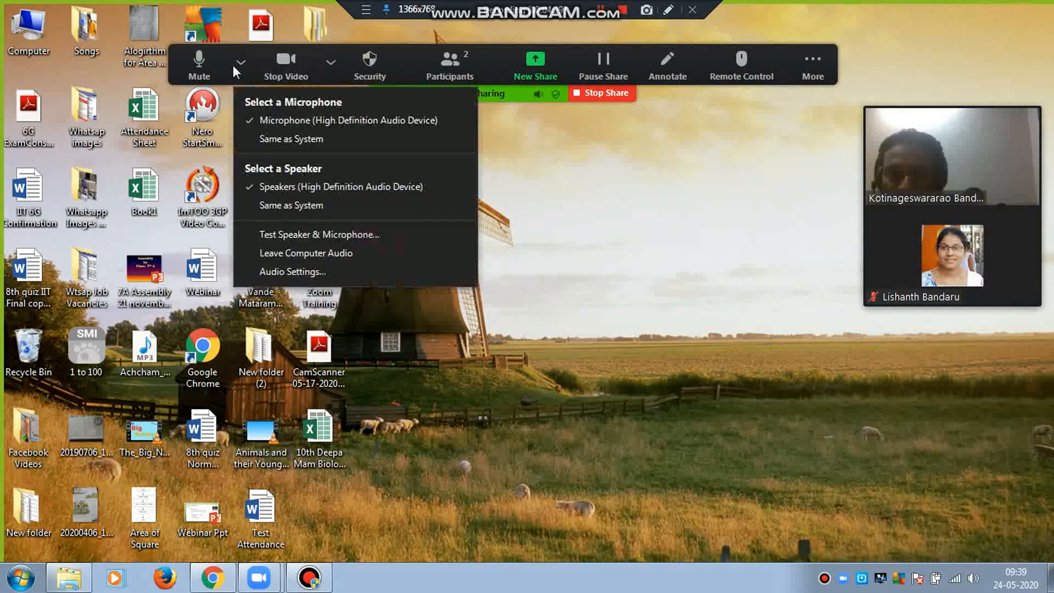
left_click(330, 61)
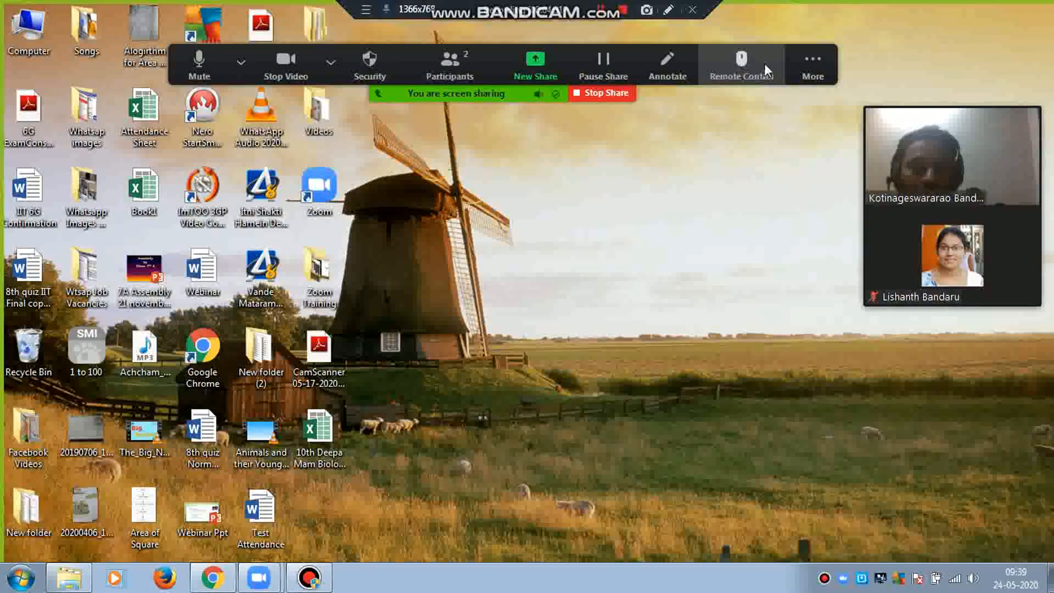
left_click(805, 68)
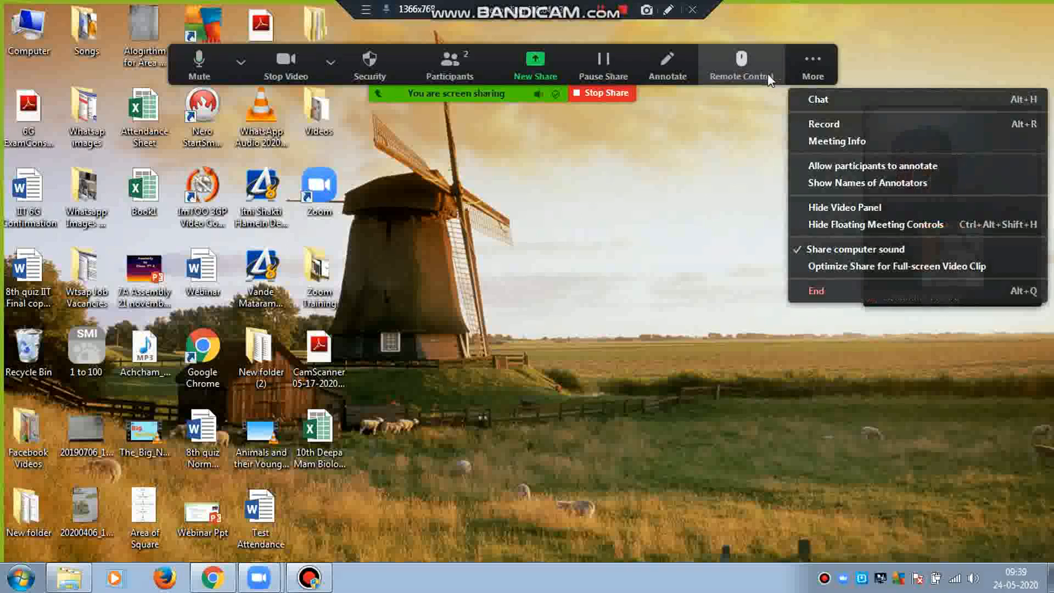